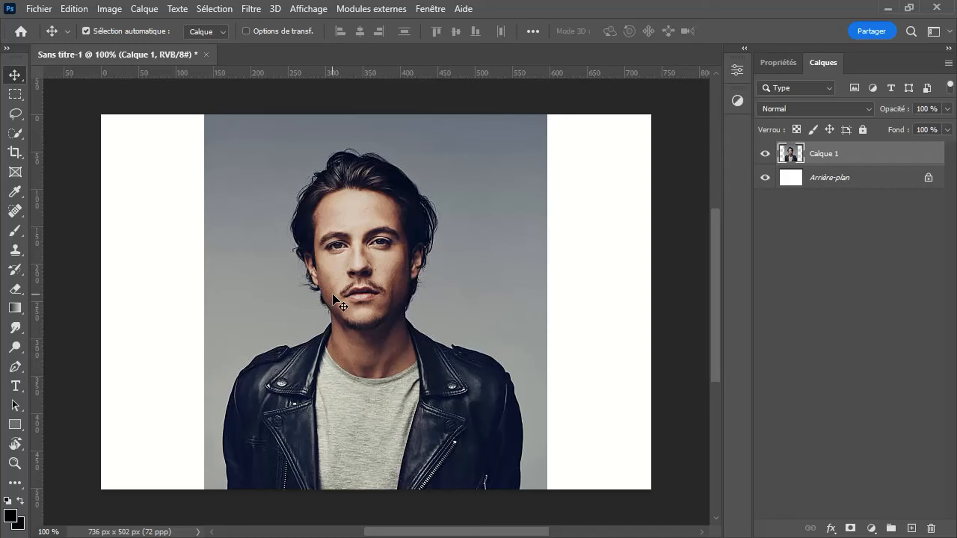
Step: Select the man in Calque 1 automatically with the Quick Selection tool's Select Subject (Sélectionner un sujet) command
{"action": "left_click", "coordinate": [13, 133]}
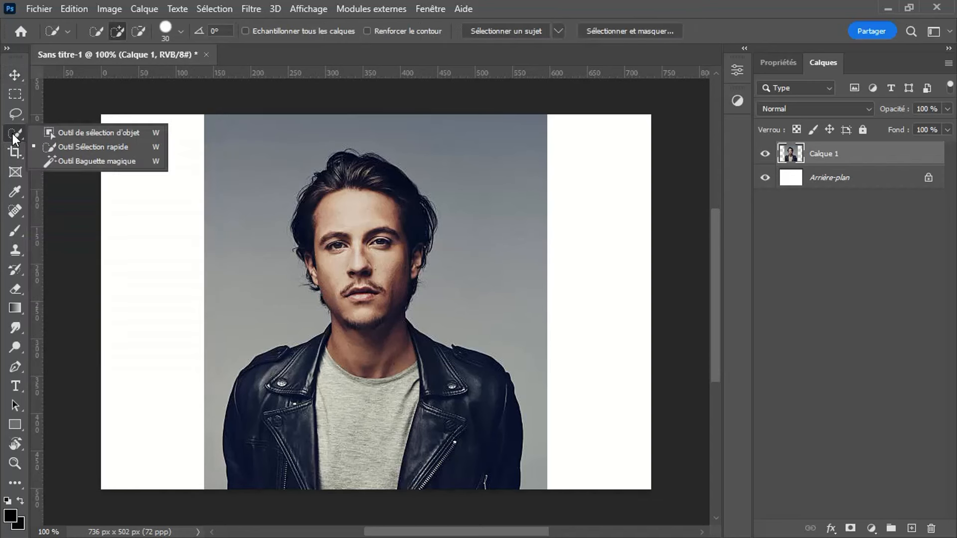
{"action": "left_click", "coordinate": [78, 149]}
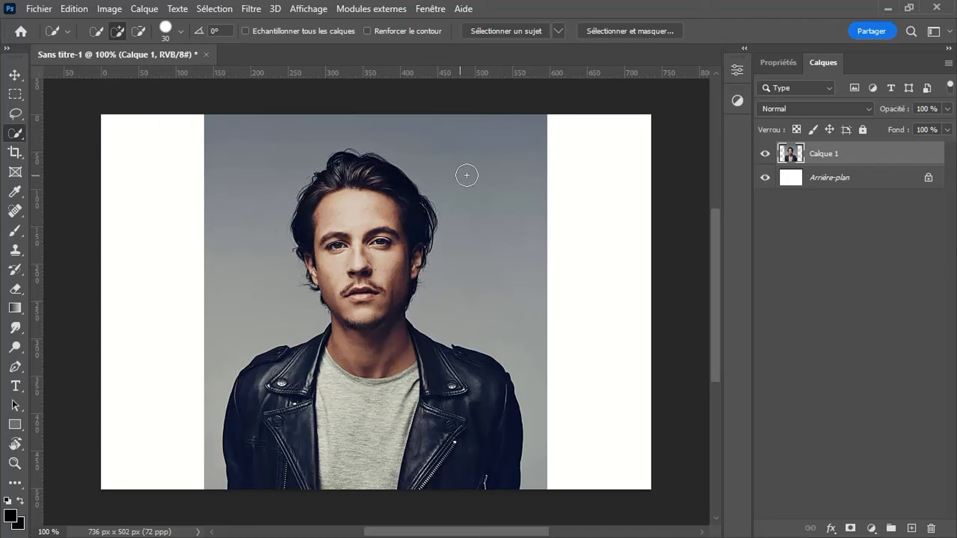
{"action": "left_click", "coordinate": [516, 32]}
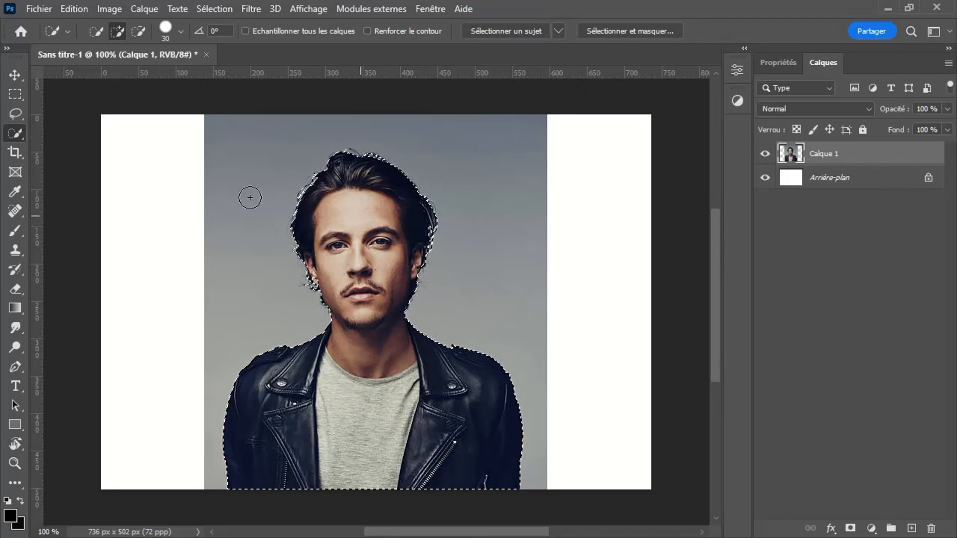
Step: Cut the selected man out of the photo and delete the layer holding the leftover grey backdrop
{"action": "left_click", "coordinate": [19, 79]}
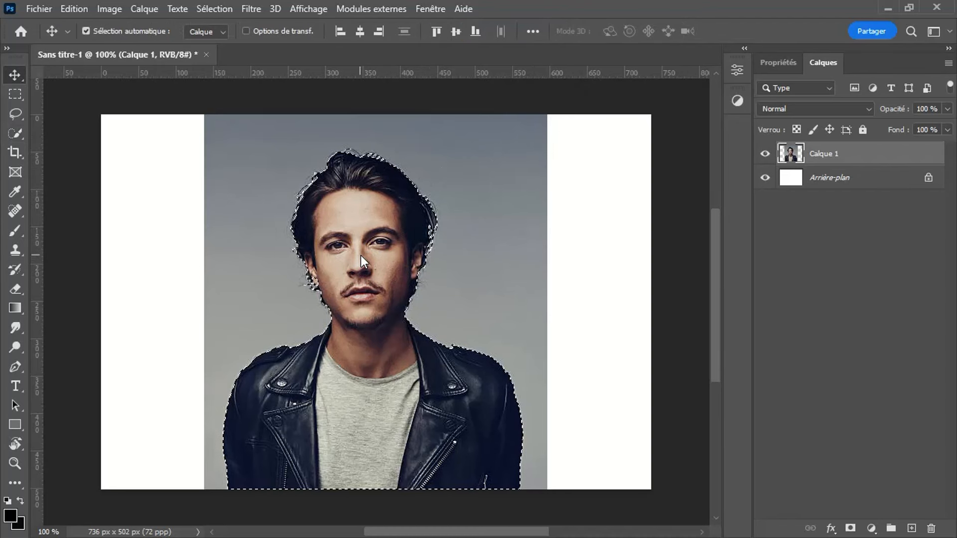
{"action": "key", "text": "ctrl+x"}
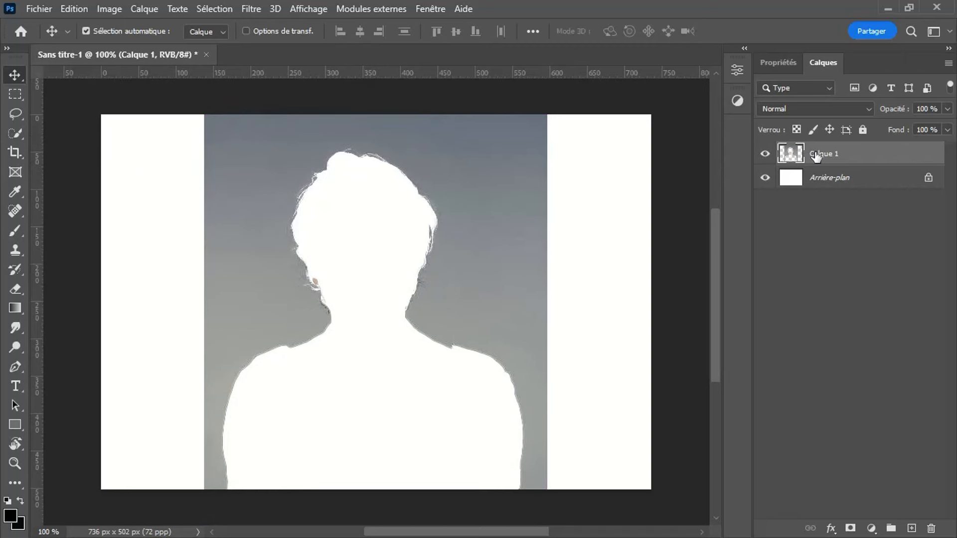
{"action": "key", "text": "Delete"}
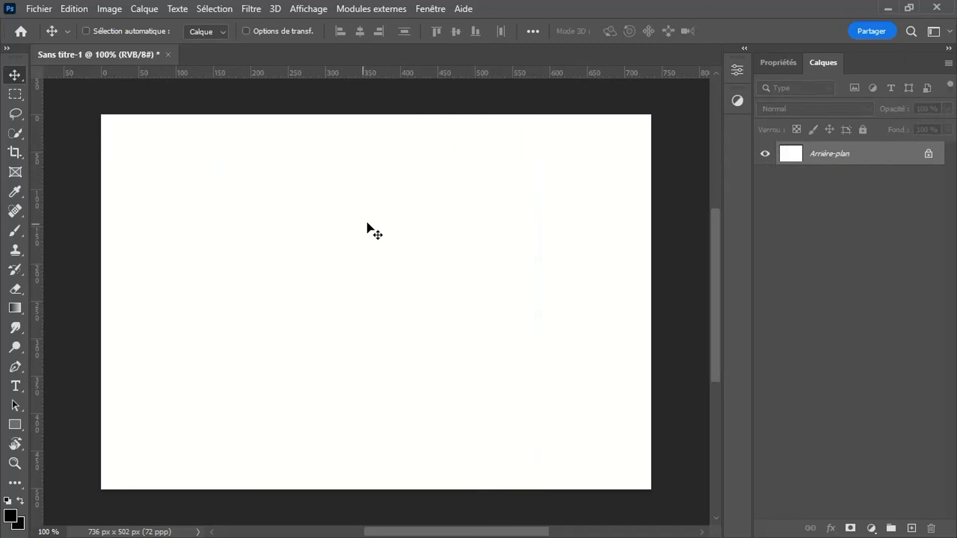
Step: Paste the cut-out man as a new layer and hide the white Arrière-plan layer
{"action": "key", "text": "ctrl+v"}
{"action": "left_click", "coordinate": [766, 178]}
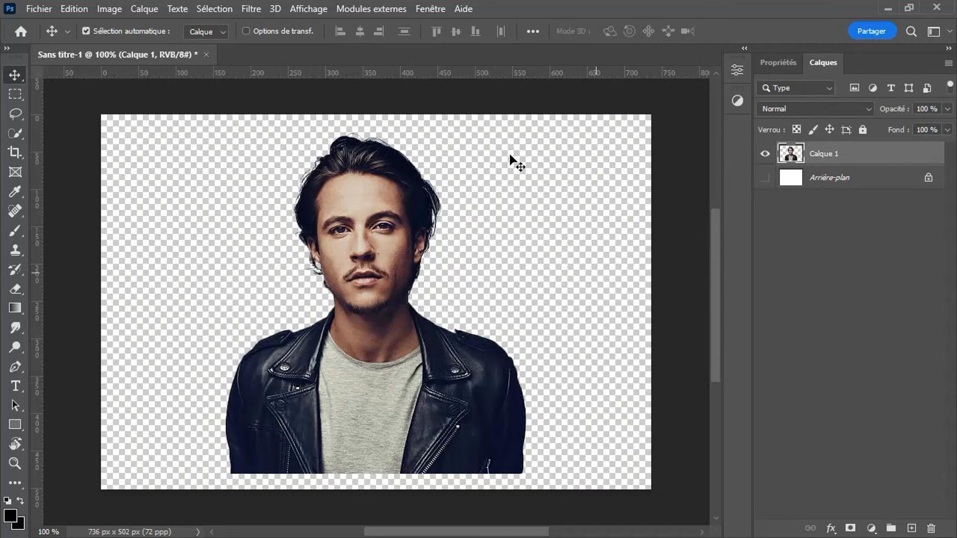
{"action": "scroll", "coordinate": [392, 323], "scroll_direction": "up", "scroll_amount": 1}
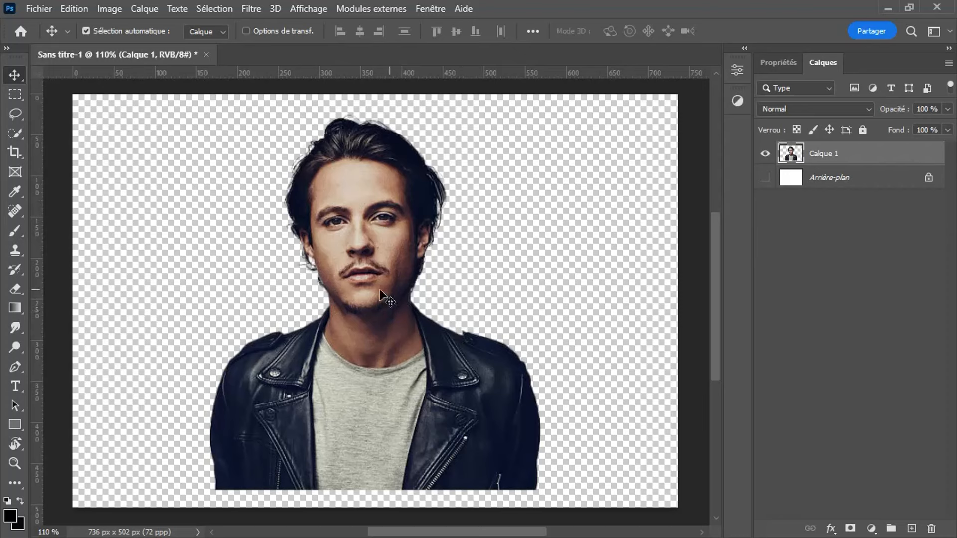
Step: Export the cut-out as a transparent PNG named Sans titre-1 to the Bureau folder, replacing the existing file
{"action": "left_click", "coordinate": [46, 11]}
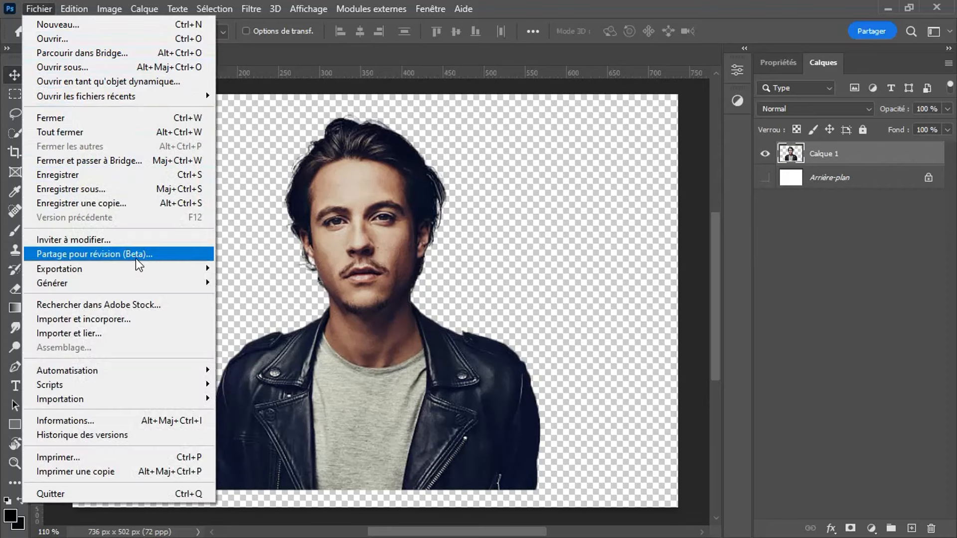
{"action": "mouse_move", "coordinate": [130, 269]}
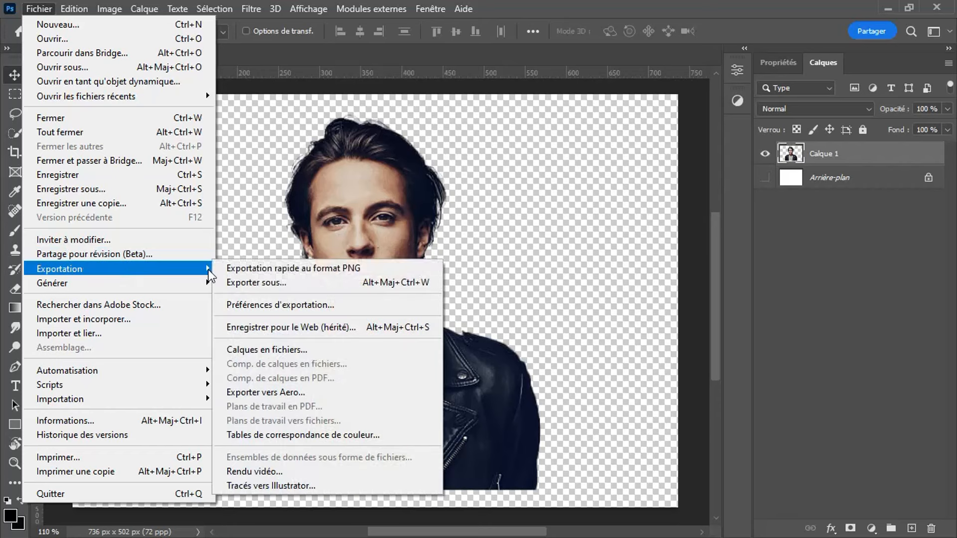
{"action": "left_click", "coordinate": [312, 283]}
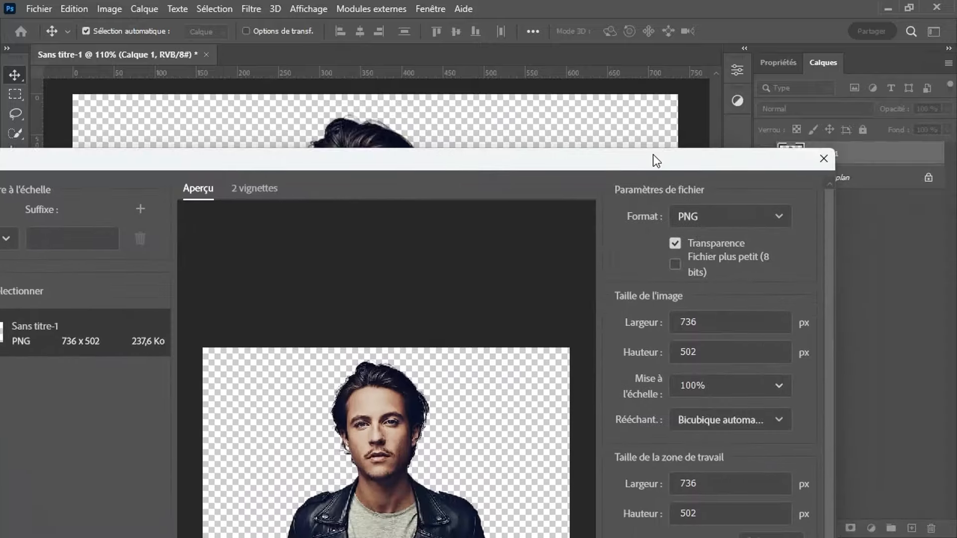
{"action": "left_click_drag", "start_coordinate": [653, 158], "coordinate": [668, 24]}
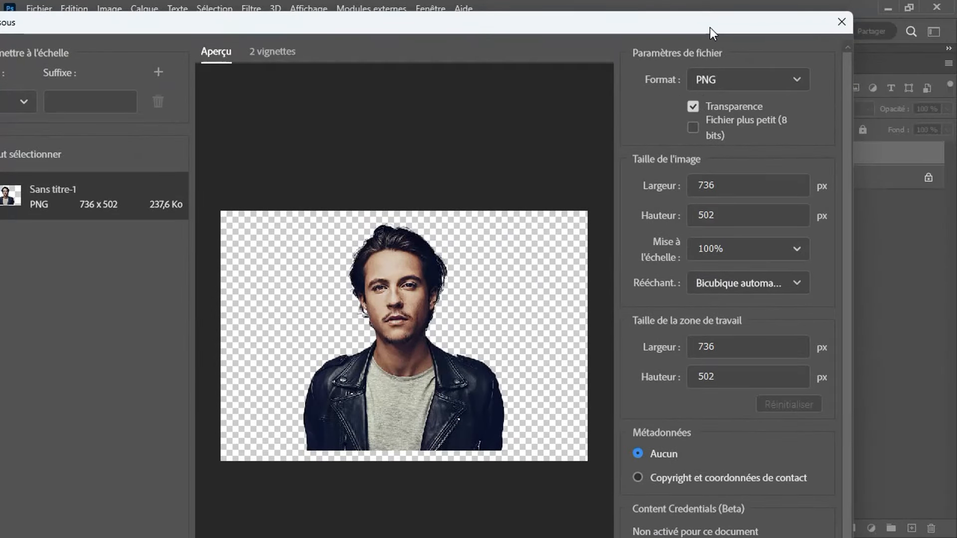
{"action": "left_click_drag", "start_coordinate": [710, 28], "coordinate": [696, 13]}
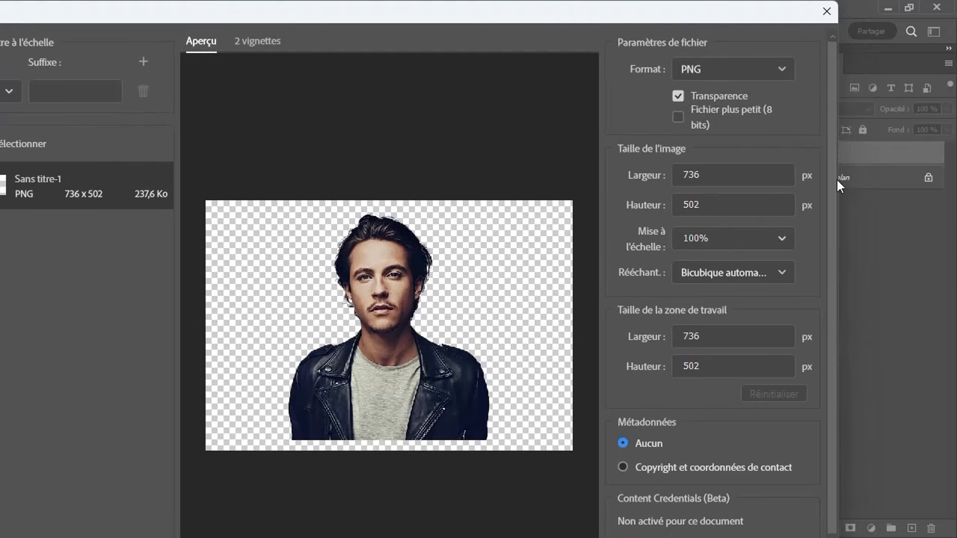
{"action": "left_click_drag", "start_coordinate": [843, 219], "coordinate": [797, 196]}
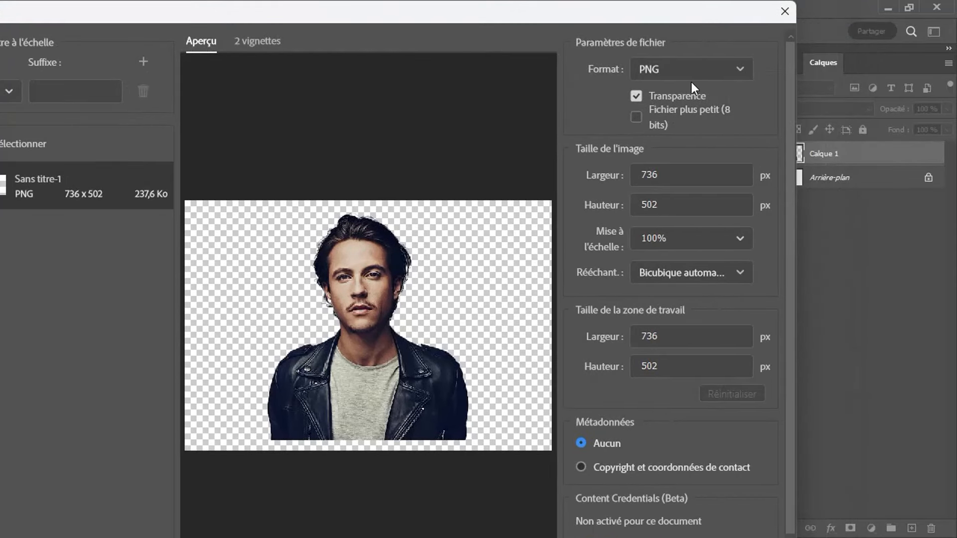
{"action": "left_click_drag", "start_coordinate": [684, 21], "coordinate": [956, 19]}
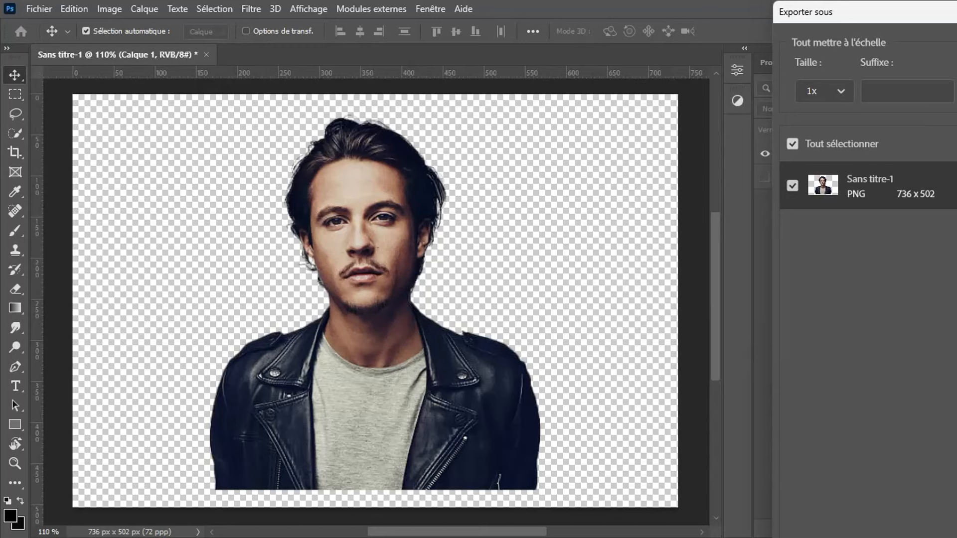
{"action": "left_click_drag", "start_coordinate": [956, 20], "coordinate": [647, 20]}
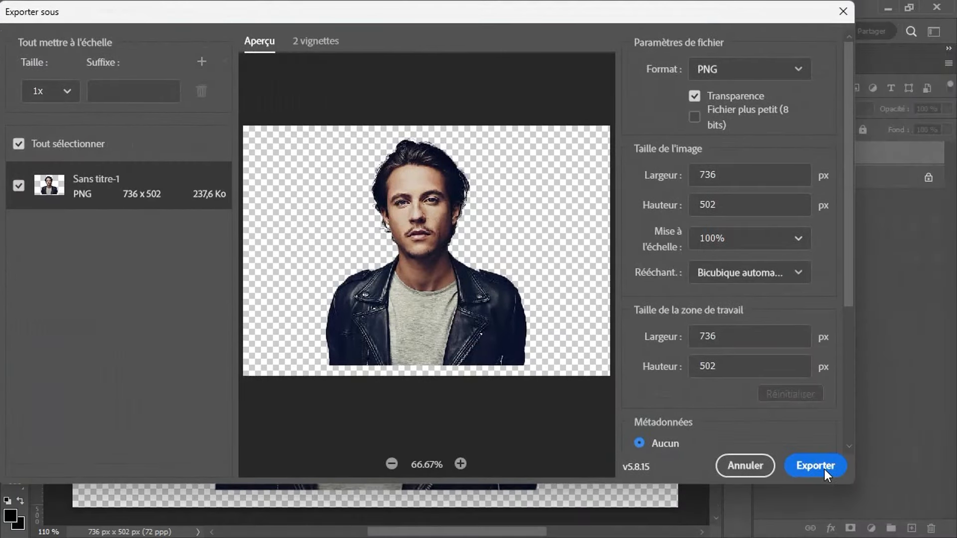
{"action": "left_click", "coordinate": [822, 469]}
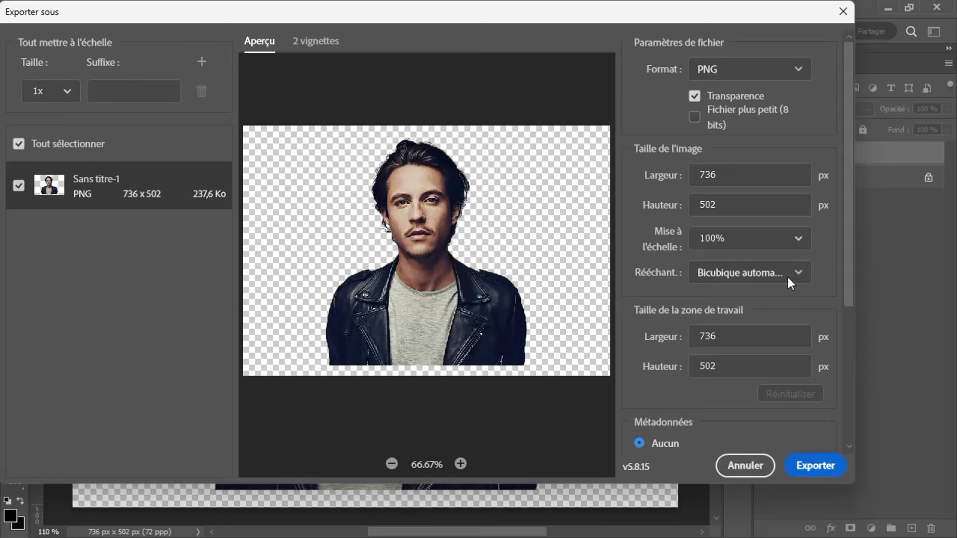
{"action": "left_click", "coordinate": [815, 466]}
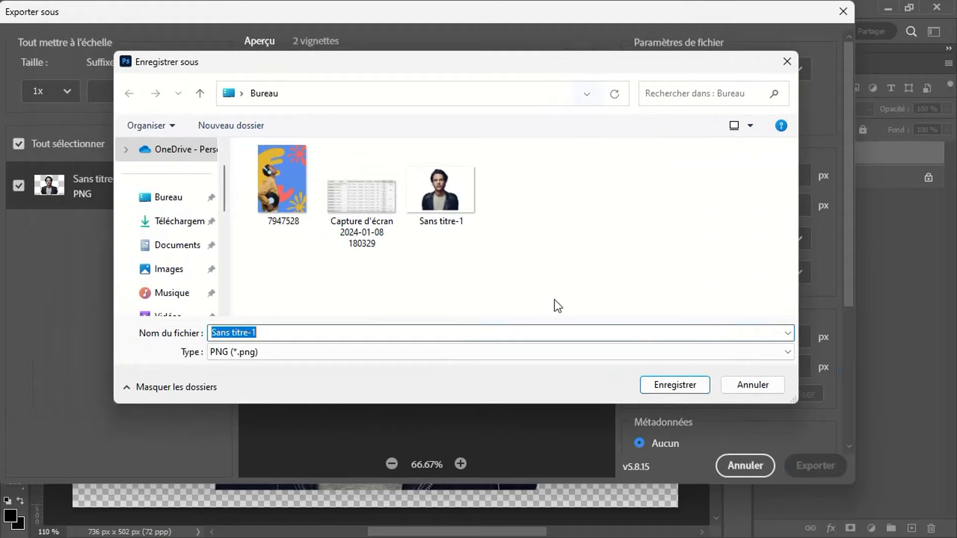
{"action": "left_click", "coordinate": [686, 388]}
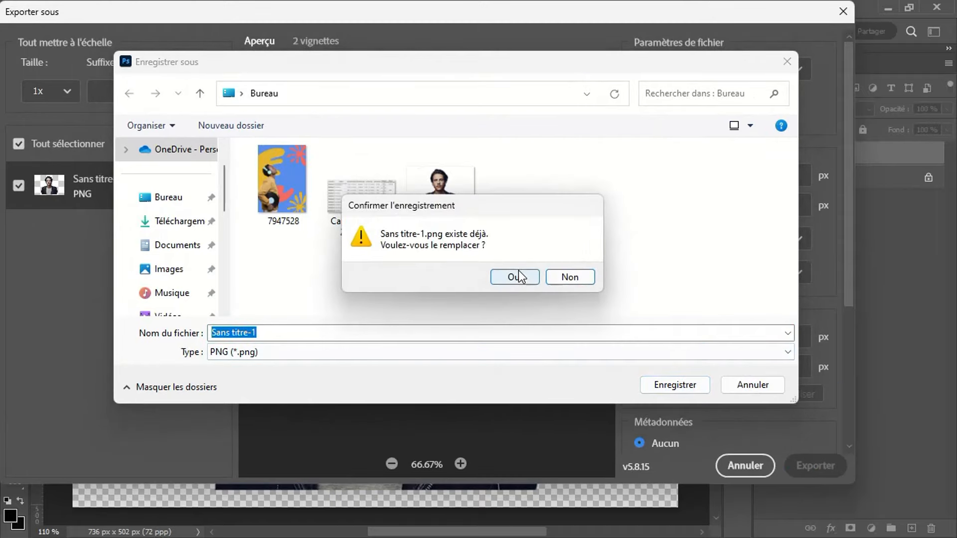
{"action": "left_click", "coordinate": [535, 277]}
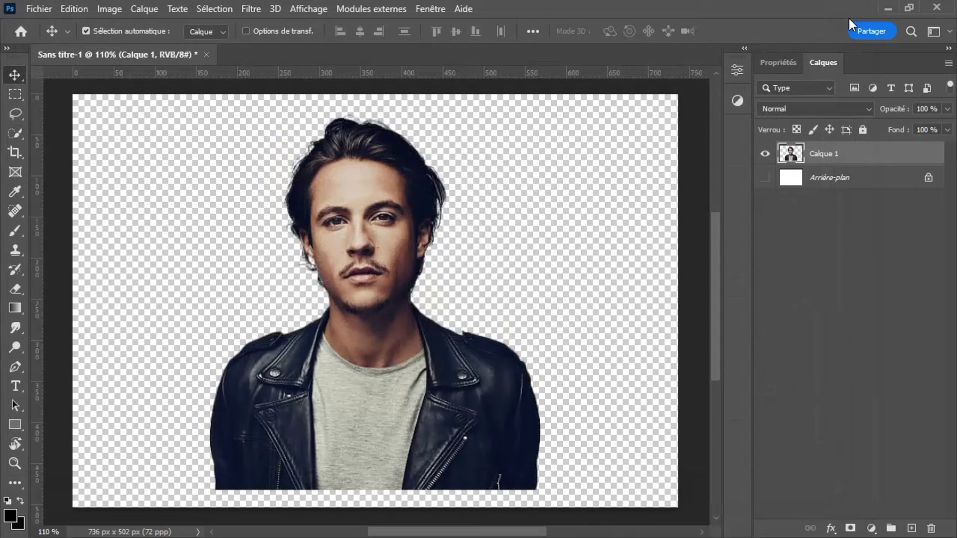
Step: Switch to the Deezer document in Adobe XD and place the exported Sans titre-1 image in the empty area below the portrait
{"action": "left_click", "coordinate": [888, 11]}
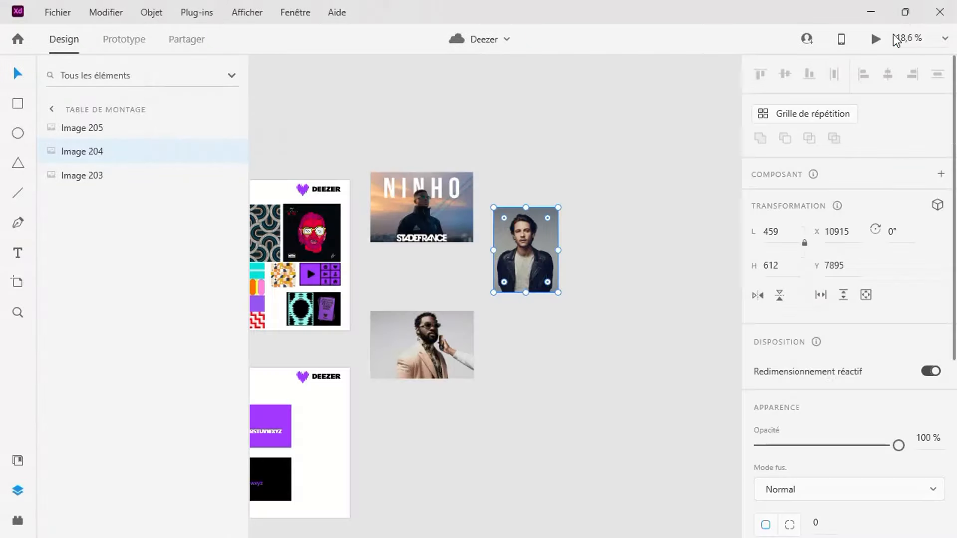
{"action": "left_click", "coordinate": [609, 167]}
{"action": "left_click_drag", "start_coordinate": [890, 286], "coordinate": [534, 420]}
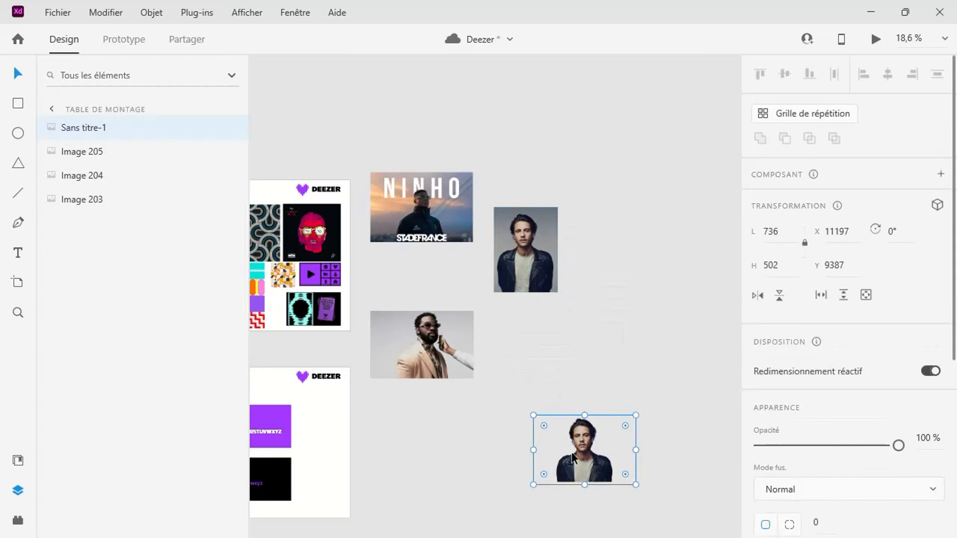
Step: Move the imported cut-out next to the original portrait and enlarge it to match the man's size
{"action": "scroll", "coordinate": [573, 457], "scroll_direction": "up", "scroll_amount": 3}
{"action": "left_click_drag", "start_coordinate": [574, 468], "coordinate": [616, 130]}
{"action": "left_click_drag", "start_coordinate": [602, 170], "coordinate": [554, 222]}
{"action": "scroll", "coordinate": [575, 248], "scroll_direction": "up", "scroll_amount": 2}
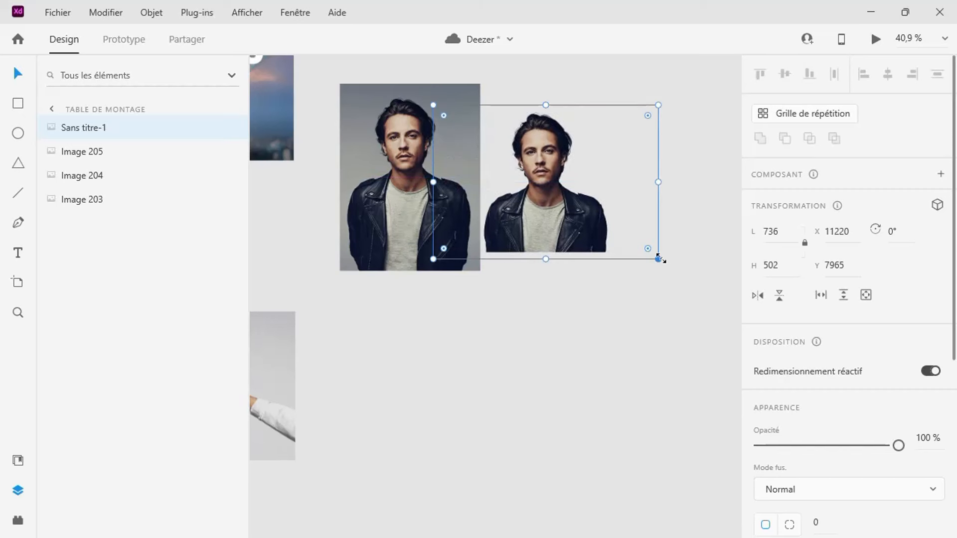
{"action": "left_click_drag", "start_coordinate": [662, 260], "coordinate": [711, 296]}
{"action": "scroll", "coordinate": [636, 306], "scroll_direction": "down", "scroll_amount": 5}
{"action": "scroll", "coordinate": [624, 309], "scroll_direction": "left", "scroll_amount": 2}
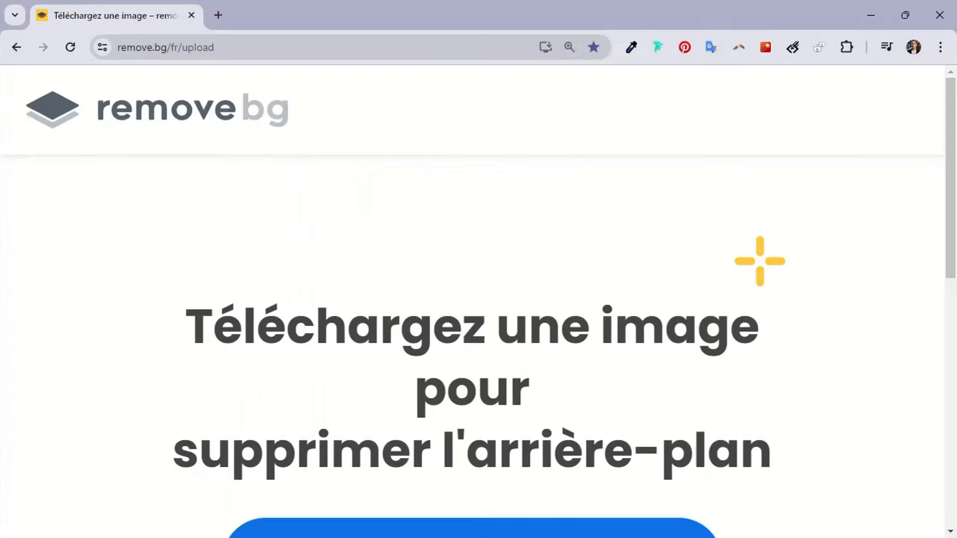
Step: Bring the remove.bg upload page up in the browser, show its upload area and restore the window over the XD document
{"action": "left_click_drag", "start_coordinate": [649, 17], "coordinate": [523, 62]}
{"action": "double_click", "coordinate": [523, 63]}
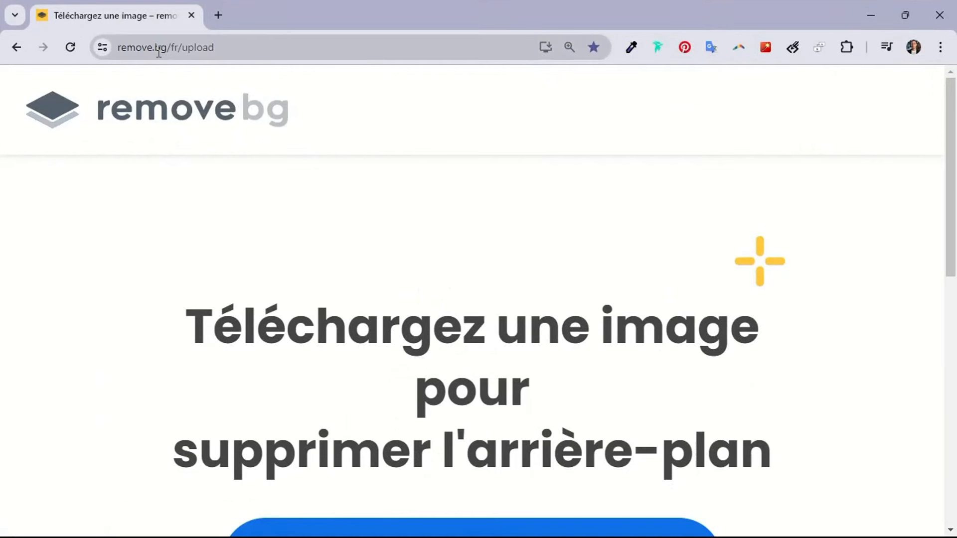
{"action": "scroll", "coordinate": [334, 175], "scroll_direction": "down", "scroll_amount": 5}
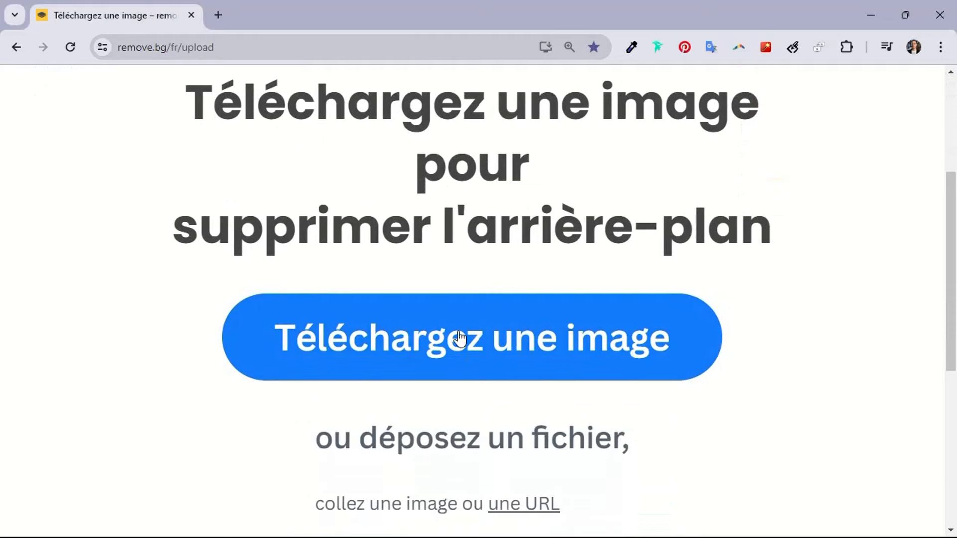
{"action": "double_click", "coordinate": [456, 6]}
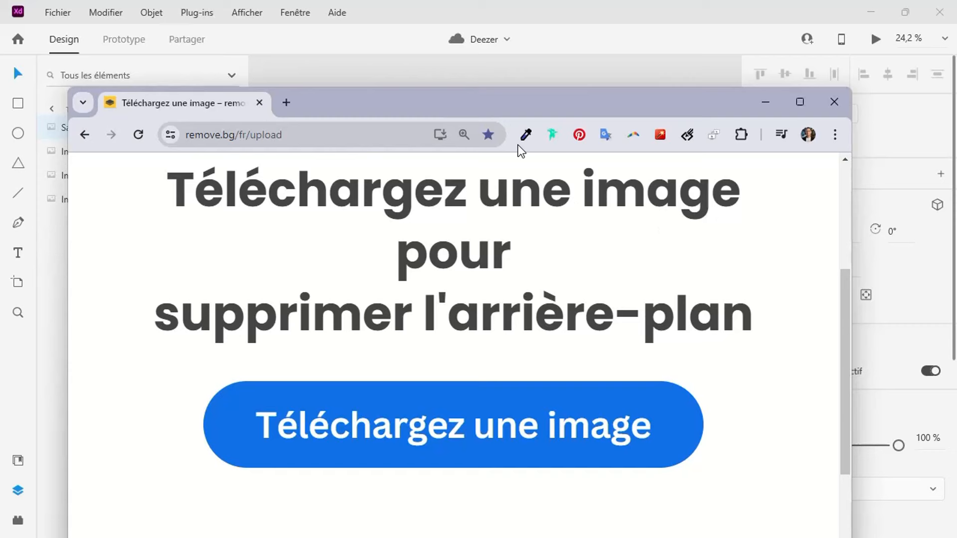
Step: Upload the original portrait with the grey backdrop to remove.bg for background removal and maximize the browser window
{"action": "left_click", "coordinate": [472, 20]}
{"action": "left_click", "coordinate": [535, 202]}
{"action": "key", "text": "alt+Tab"}
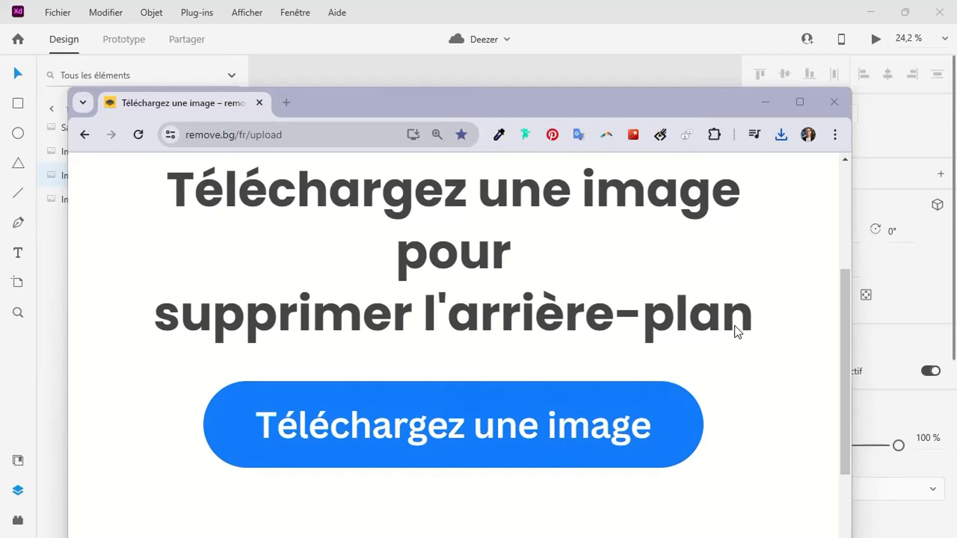
{"action": "left_click_drag", "start_coordinate": [499, 537], "coordinate": [748, 323]}
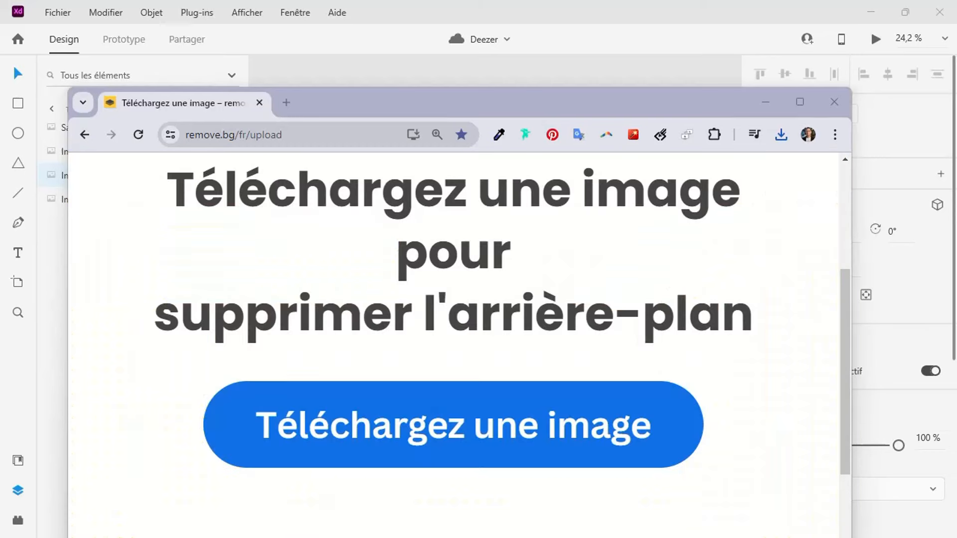
{"action": "left_click_drag", "start_coordinate": [795, 455], "coordinate": [956, 384]}
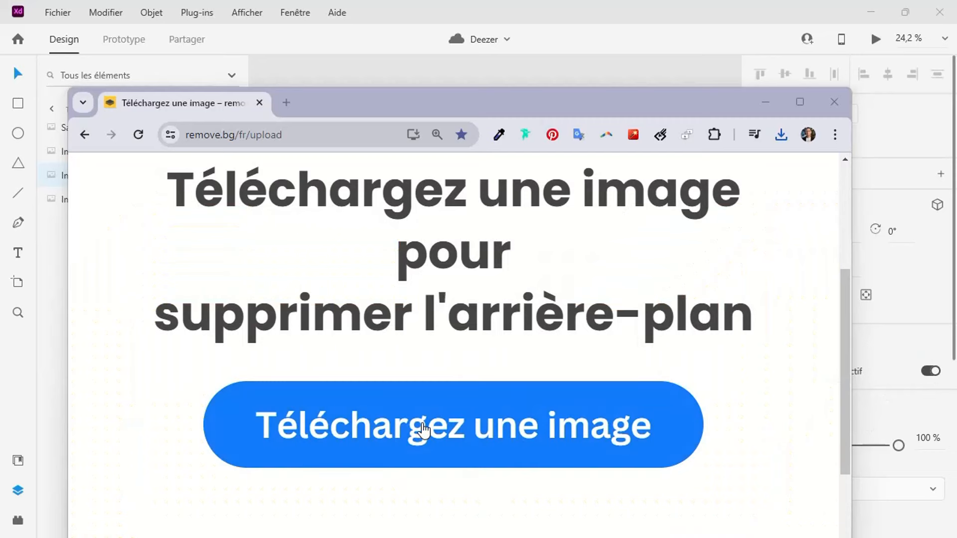
{"action": "left_click_drag", "start_coordinate": [377, 537], "coordinate": [374, 416]}
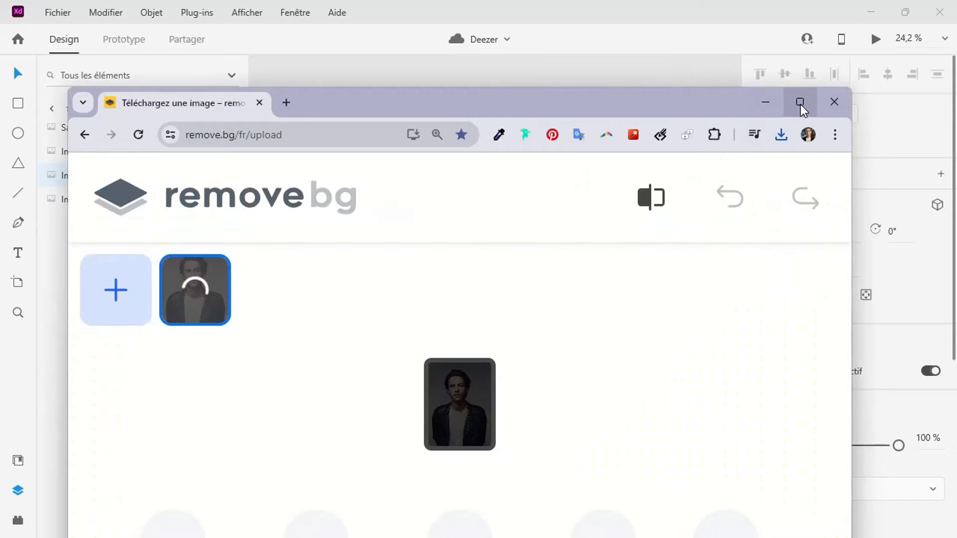
{"action": "left_click", "coordinate": [800, 103]}
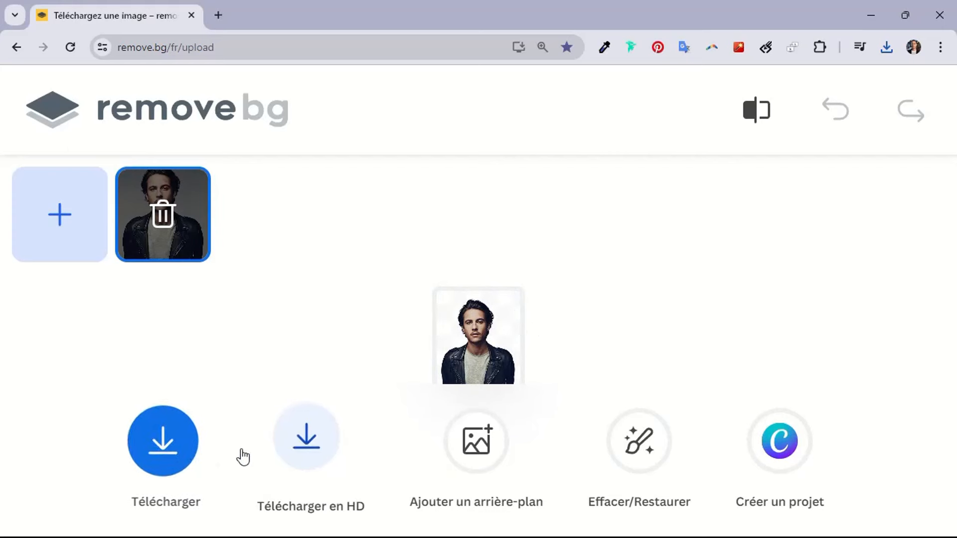
Step: Check and close the HD download offer, and download the background-free portrait with the regular Télécharger option
{"action": "left_click", "coordinate": [301, 450]}
{"action": "scroll", "coordinate": [459, 319], "scroll_direction": "down", "scroll_amount": 6}
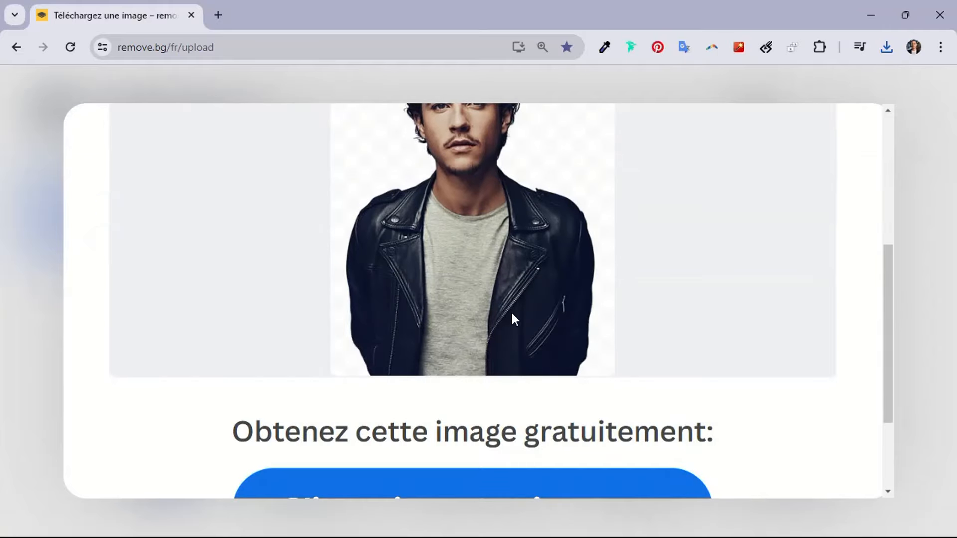
{"action": "scroll", "coordinate": [843, 150], "scroll_direction": "up", "scroll_amount": 6}
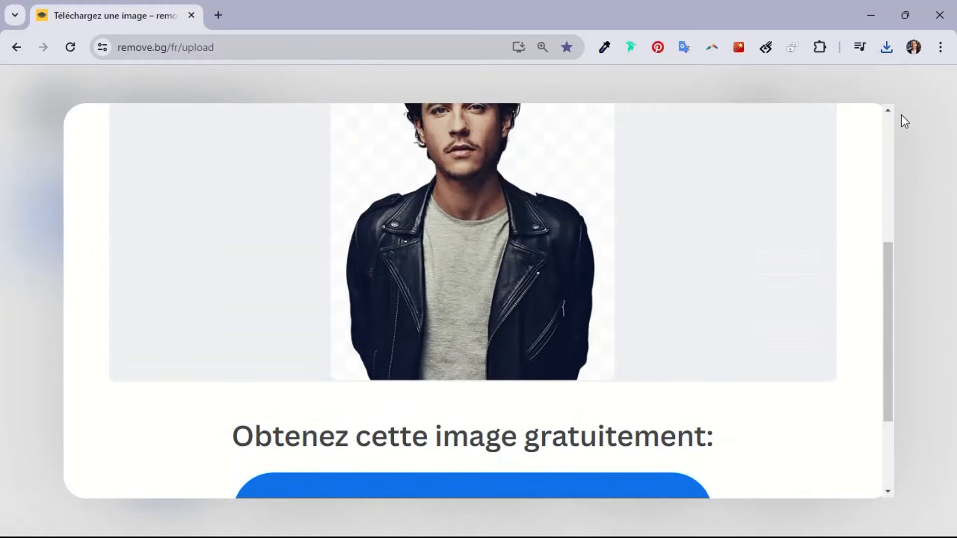
{"action": "scroll", "coordinate": [842, 148], "scroll_direction": "up", "scroll_amount": 2}
{"action": "left_click", "coordinate": [842, 142]}
{"action": "left_click", "coordinate": [163, 441]}
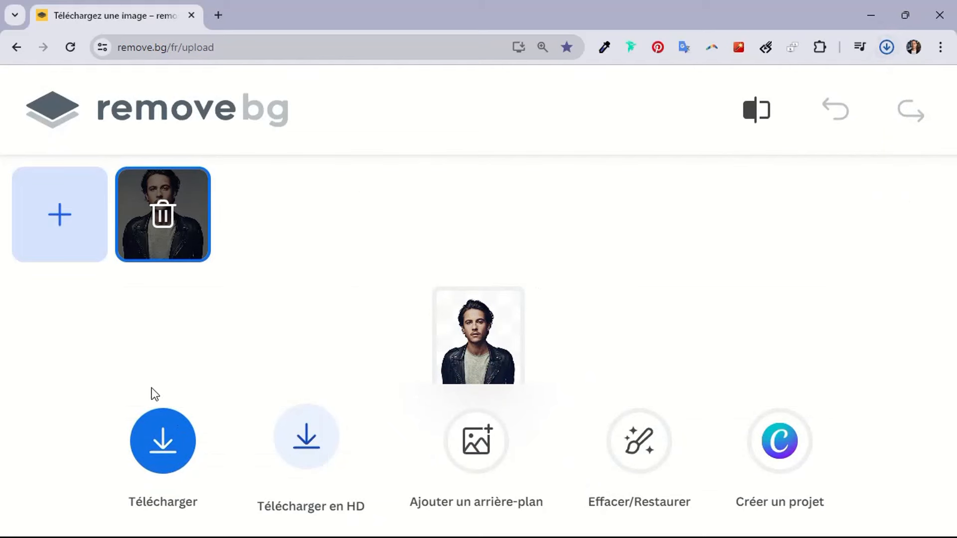
{"action": "left_click", "coordinate": [891, 51]}
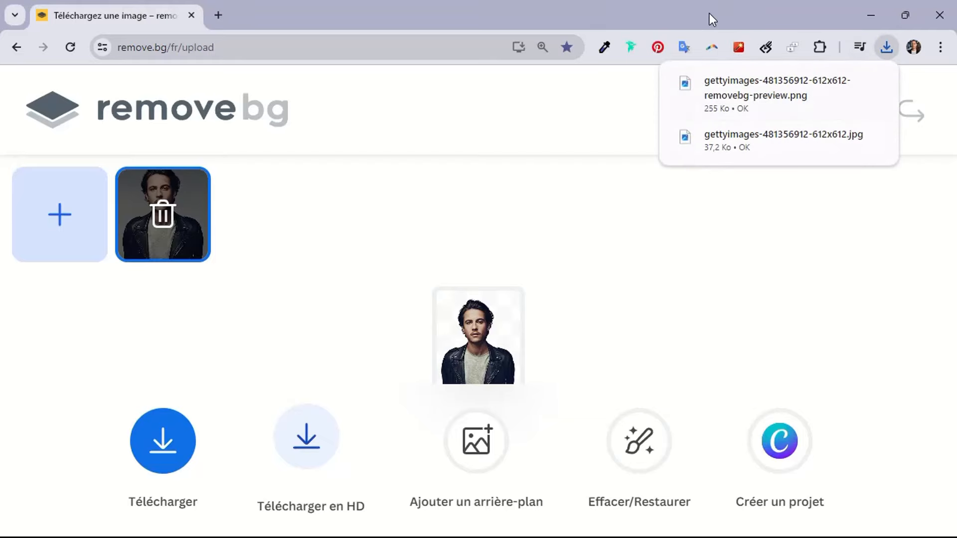
{"action": "left_click_drag", "start_coordinate": [710, 17], "coordinate": [653, 223]}
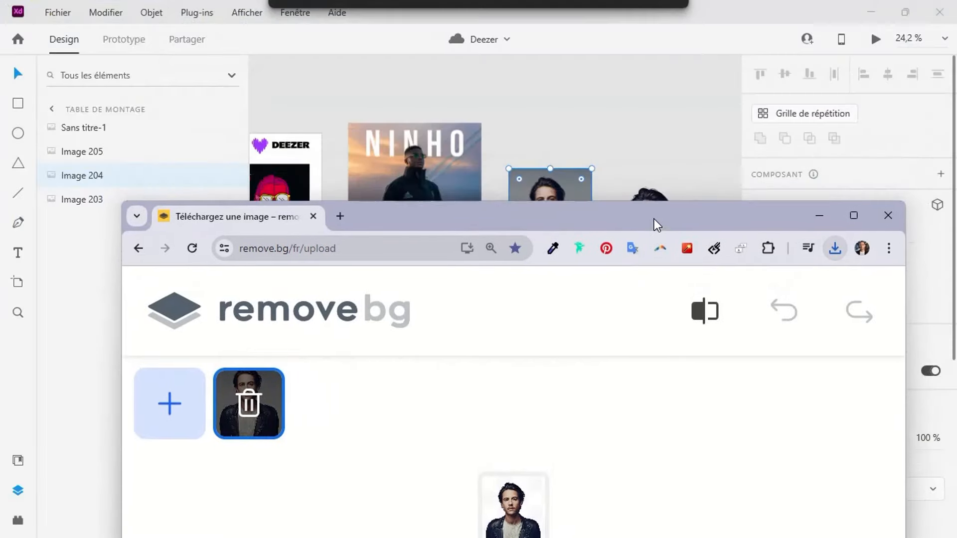
{"action": "left_click", "coordinate": [834, 249]}
{"action": "left_click_drag", "start_coordinate": [698, 320], "coordinate": [609, 132]}
{"action": "left_click", "coordinate": [682, 96]}
{"action": "left_click", "coordinate": [647, 200]}
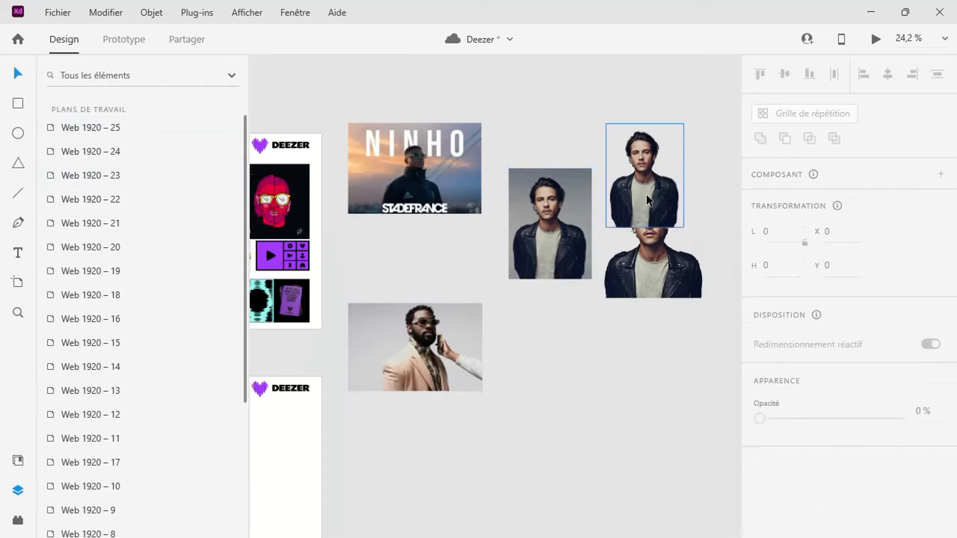
Step: Move the remove.bg cut-out and the Sans titre-1 cut-out side by side below the original grey-backdrop portrait
{"action": "left_click_drag", "start_coordinate": [647, 199], "coordinate": [576, 373]}
{"action": "scroll", "coordinate": [613, 329], "scroll_direction": "up", "scroll_amount": 5}
{"action": "left_click_drag", "start_coordinate": [657, 251], "coordinate": [676, 427]}
{"action": "left_click_drag", "start_coordinate": [650, 363], "coordinate": [546, 365]}
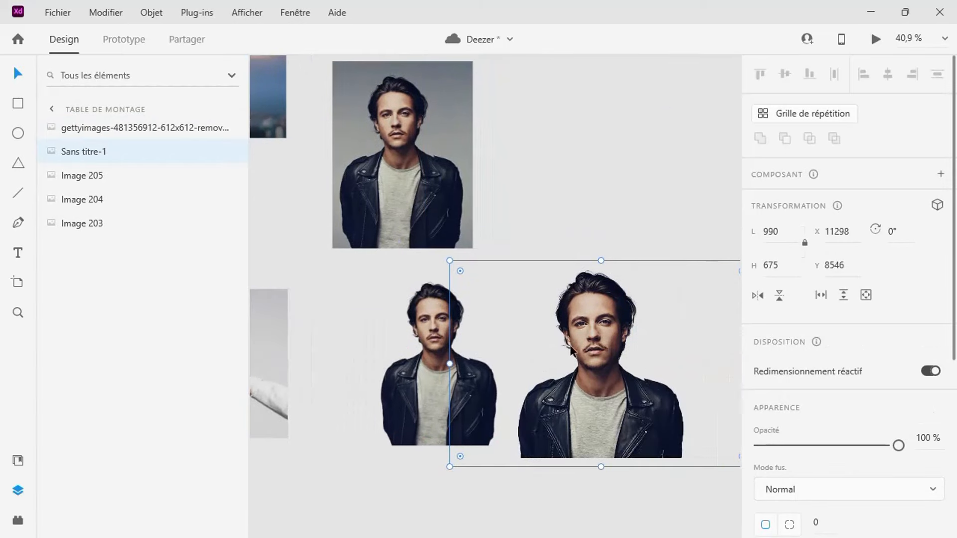
Step: Reposition the remove.bg cut-out directly beside the Sans titre-1 cut-out and compare their edges up close
{"action": "left_click", "coordinate": [447, 390]}
{"action": "left_click_drag", "start_coordinate": [422, 391], "coordinate": [381, 417]}
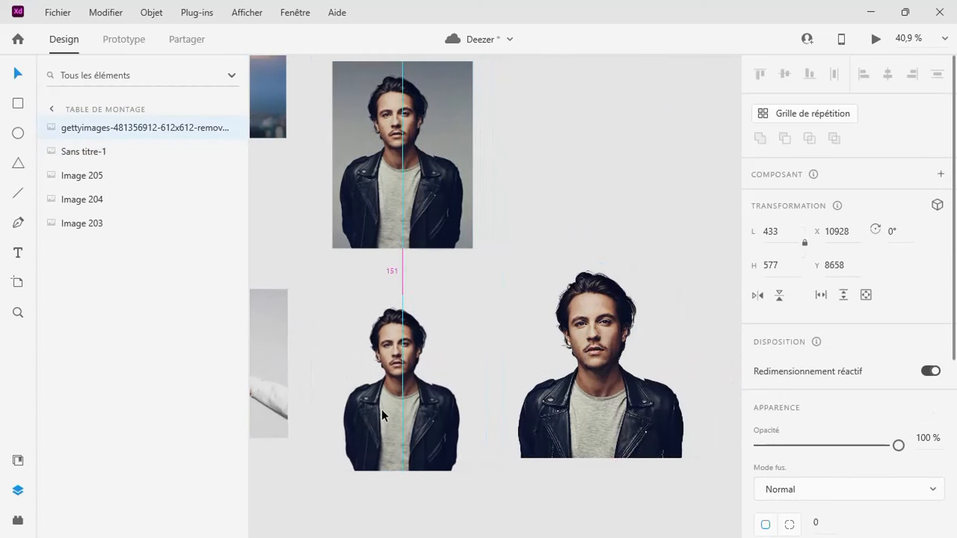
{"action": "scroll", "coordinate": [381, 416], "scroll_direction": "up", "scroll_amount": 5}
{"action": "scroll", "coordinate": [481, 269], "scroll_direction": "down", "scroll_amount": 5}
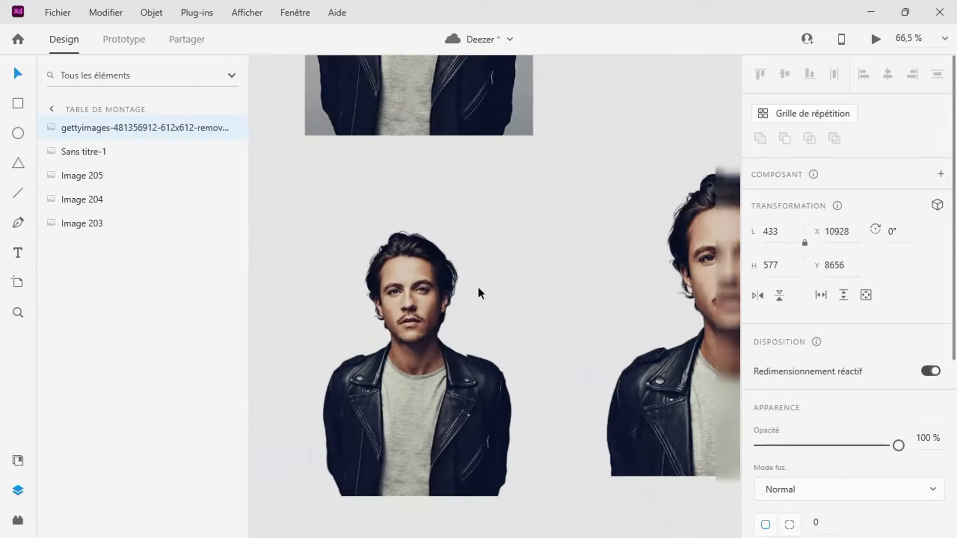
{"action": "left_click_drag", "start_coordinate": [541, 314], "coordinate": [479, 307]}
{"action": "scroll", "coordinate": [488, 286], "scroll_direction": "up", "scroll_amount": 3}
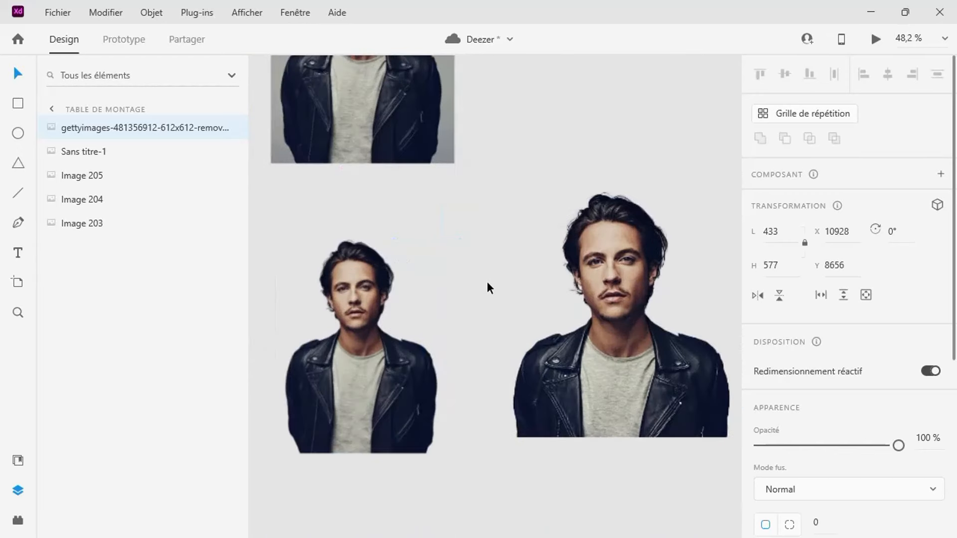
{"action": "left_click_drag", "start_coordinate": [344, 299], "coordinate": [399, 287]}
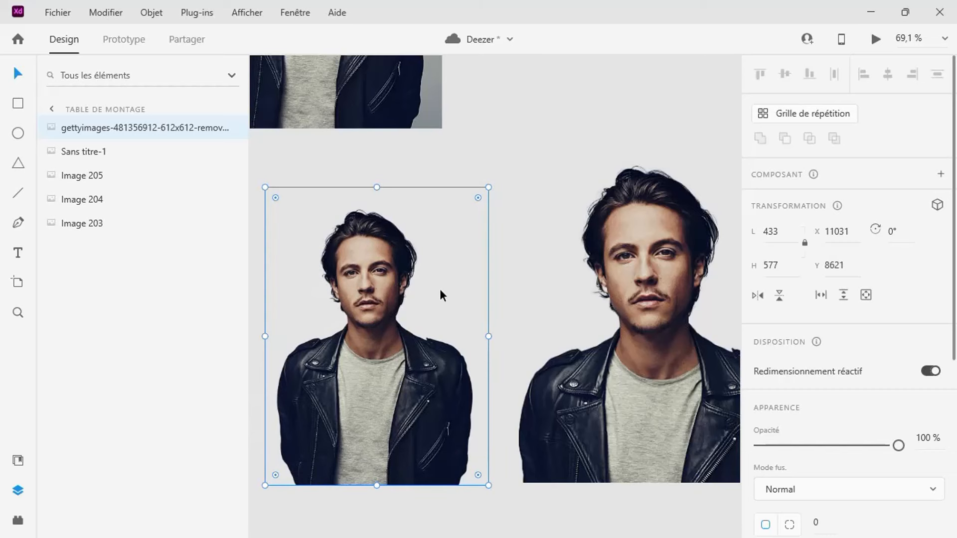
Step: Switch to Photoshop and delete the Calque 1 layer holding the first man's cut-out
{"action": "scroll", "coordinate": [441, 294], "scroll_direction": "down", "scroll_amount": 3}
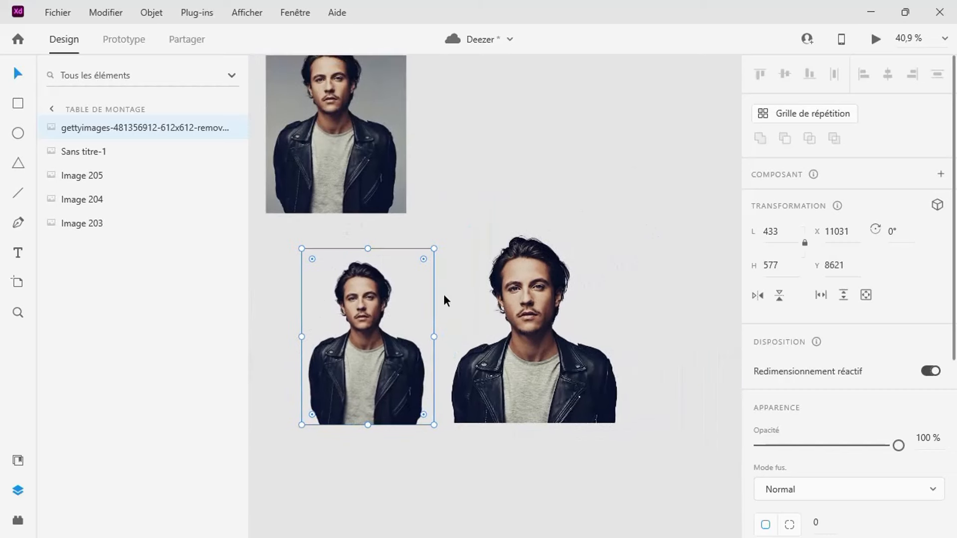
{"action": "key", "text": "alt+Tab"}
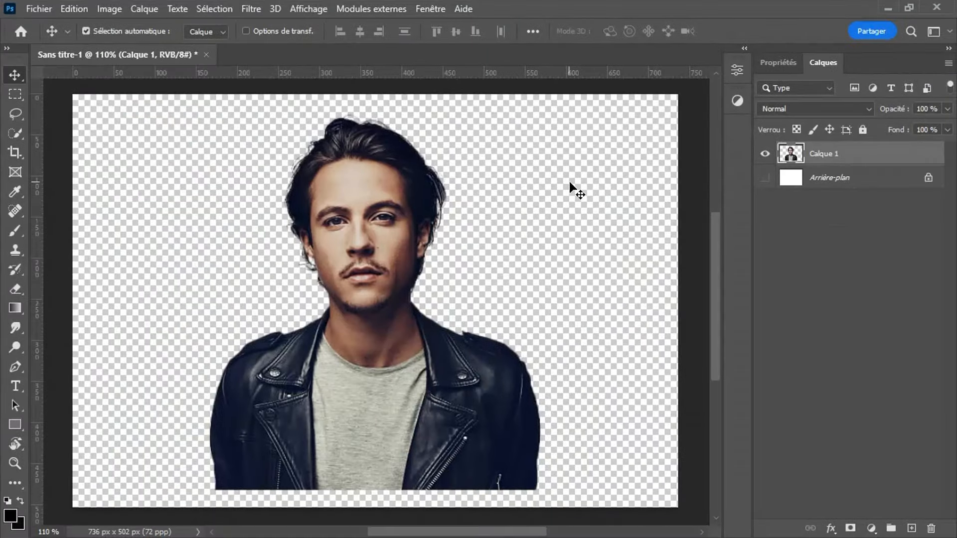
{"action": "key", "text": "Delete"}
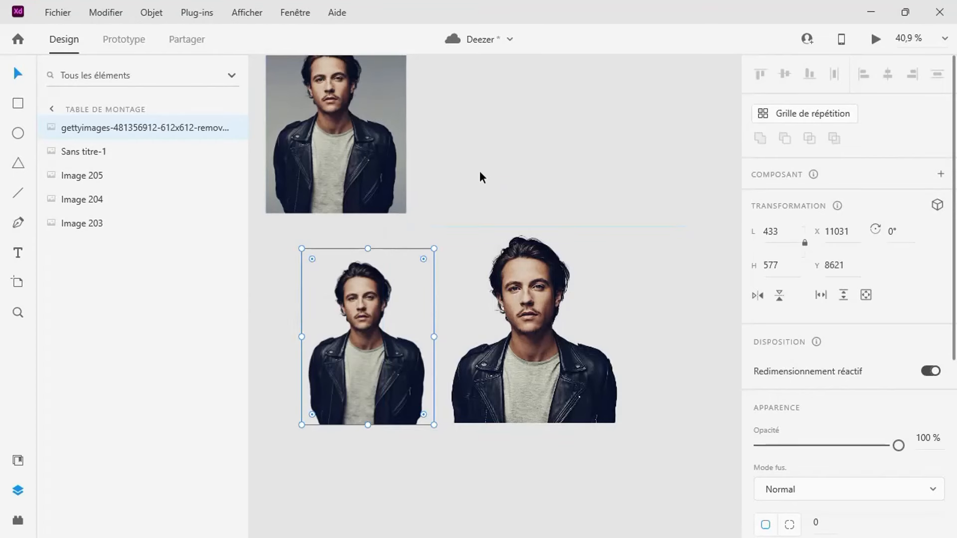
Step: Copy the photo of the bearded man in sunglasses from the XD document and paste it into the Photoshop canvas
{"action": "scroll", "coordinate": [482, 177], "scroll_direction": "down", "scroll_amount": 5}
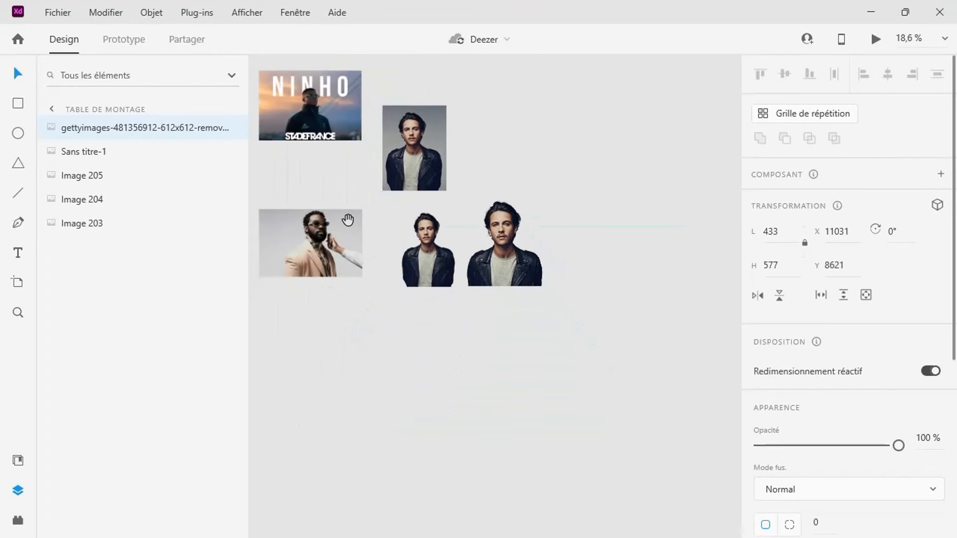
{"action": "left_click", "coordinate": [366, 264]}
{"action": "key", "text": "alt+Tab"}
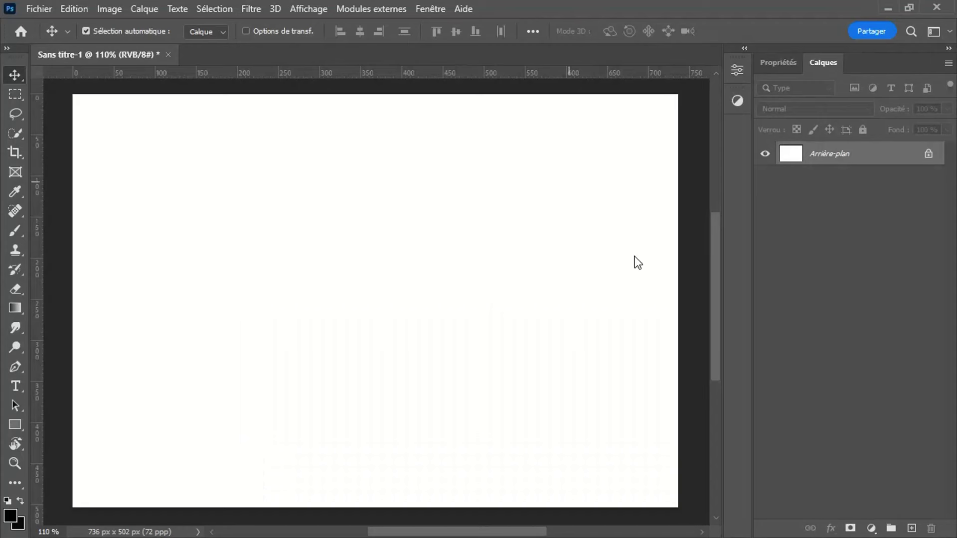
{"action": "key", "text": "ctrl+v"}
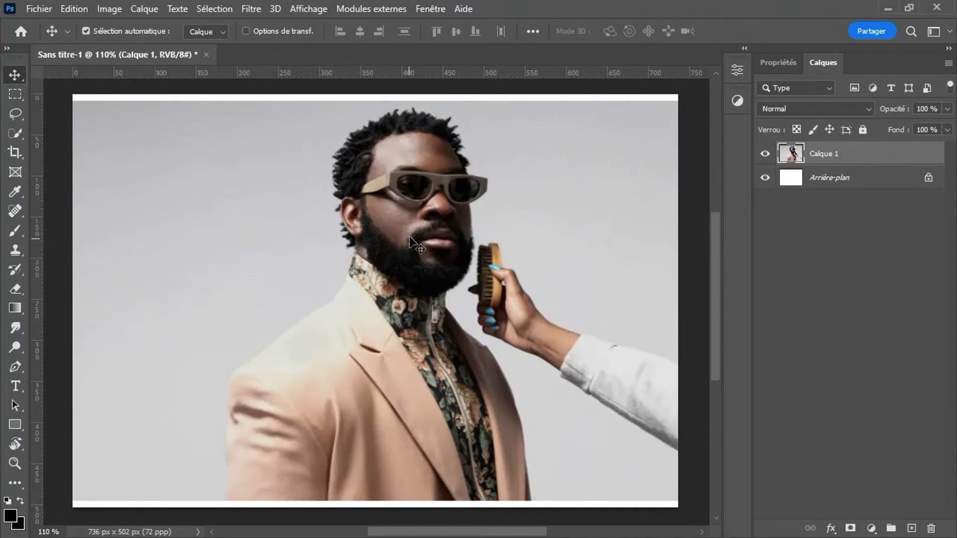
Step: Select the bearded man and the hand holding the brush automatically with Sélectionner un sujet
{"action": "left_click", "coordinate": [11, 135]}
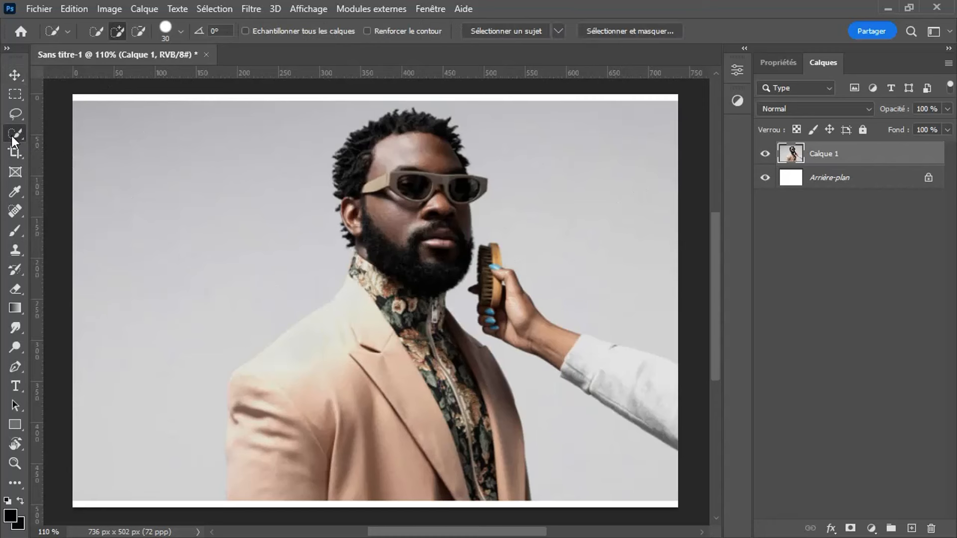
{"action": "left_click", "coordinate": [85, 149]}
{"action": "left_click", "coordinate": [536, 32]}
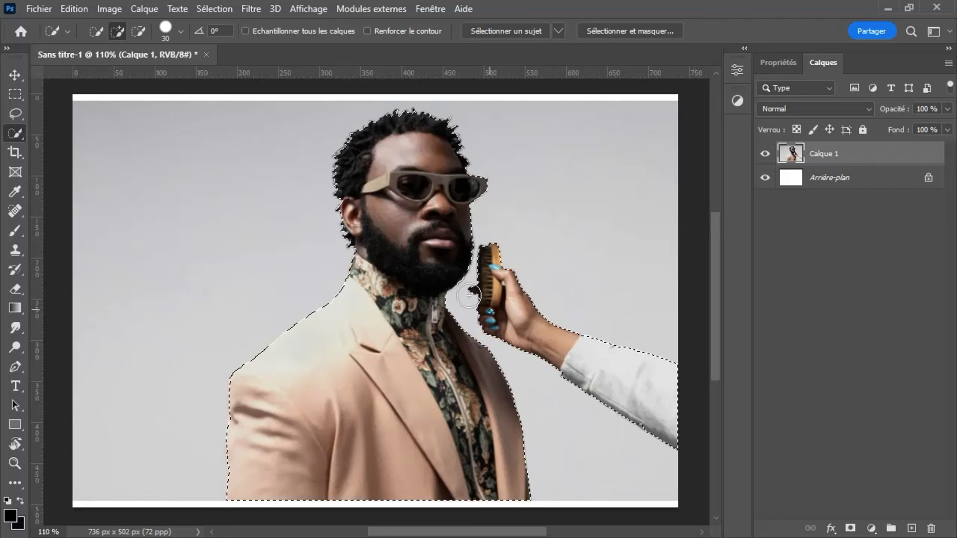
Step: Shift the selected man and arm away from the grey backdrop, and cut them out of Calque 1
{"action": "left_click", "coordinate": [14, 74]}
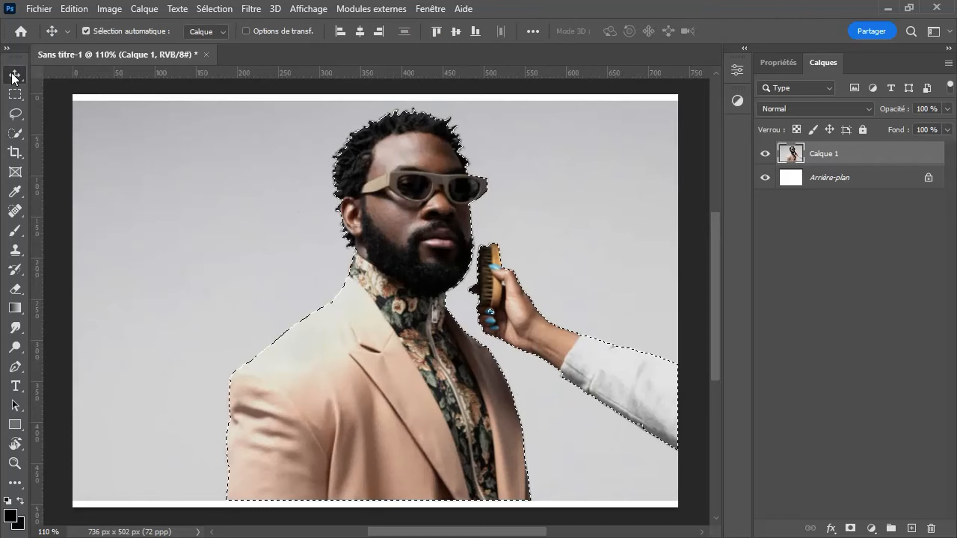
{"action": "left_click_drag", "start_coordinate": [415, 192], "coordinate": [374, 199]}
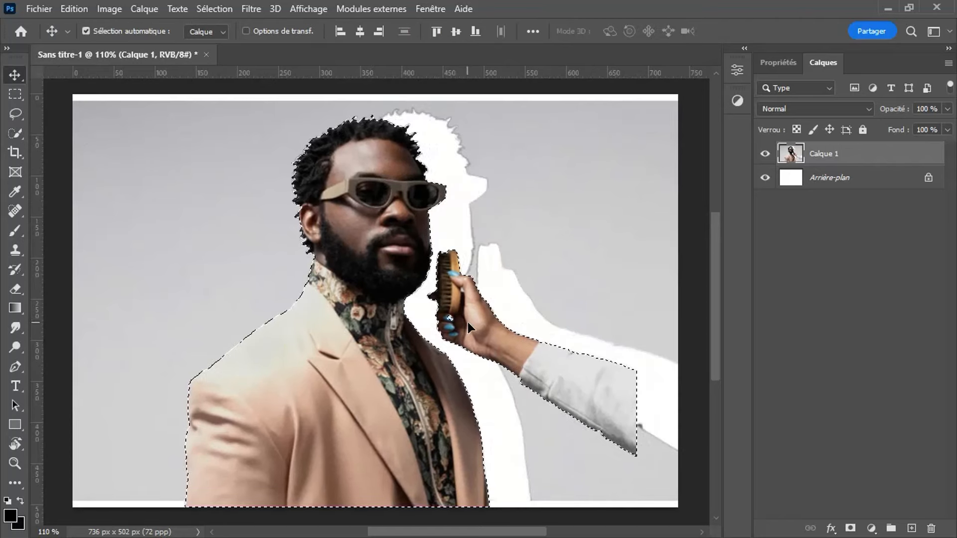
{"action": "left_click_drag", "start_coordinate": [468, 322], "coordinate": [482, 311]}
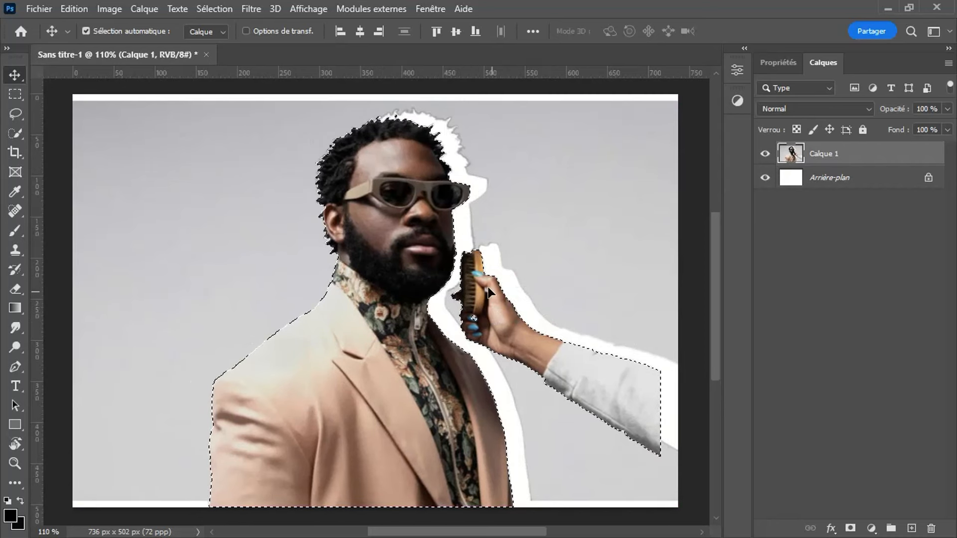
{"action": "key", "text": "Delete"}
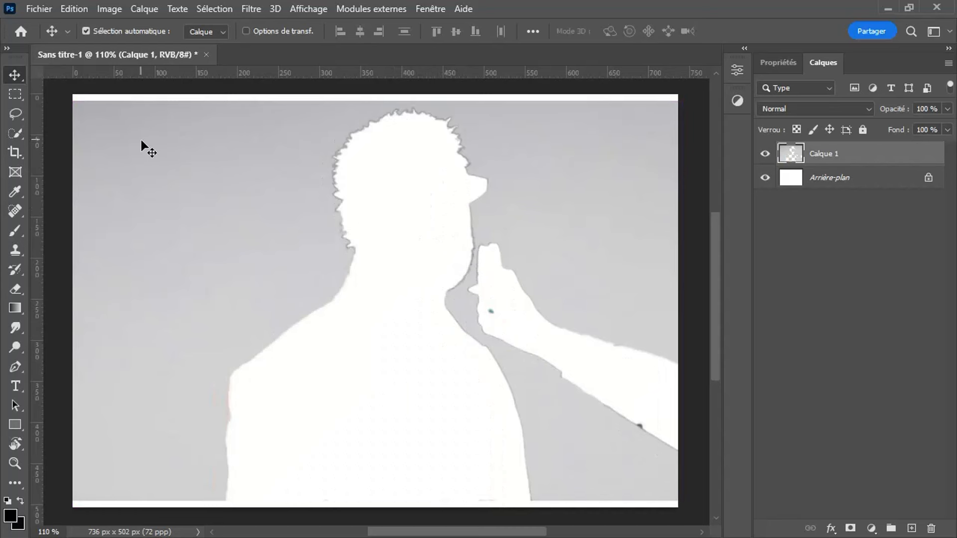
Step: Delete the layer holding the leftover grey backdrop and paste the cut-out man and arm as a new layer
{"action": "left_click", "coordinate": [765, 154]}
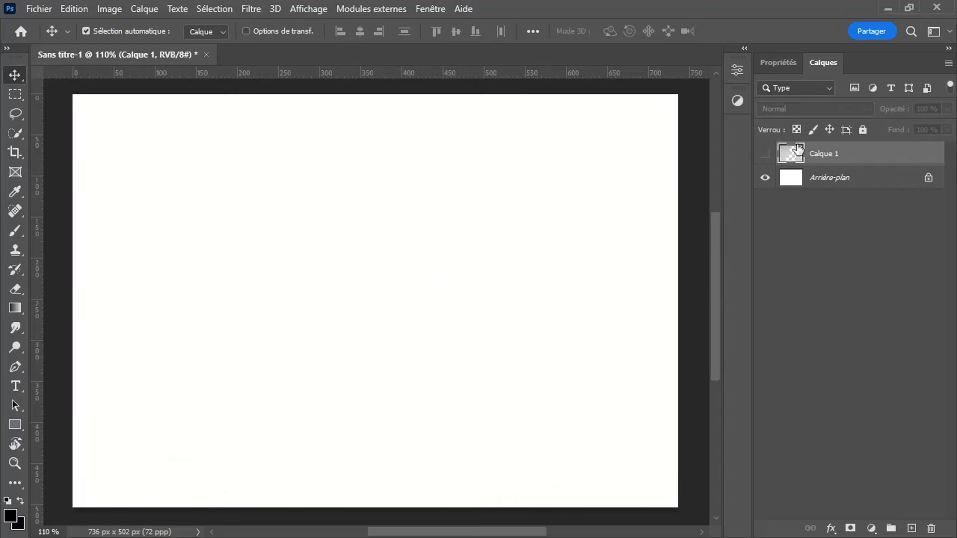
{"action": "key", "text": "Delete"}
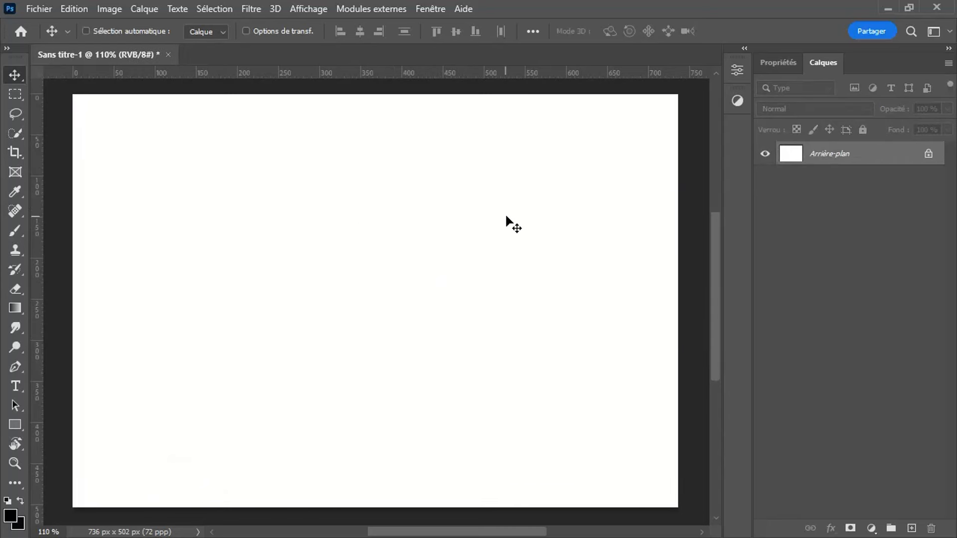
{"action": "key", "text": "ctrl+v"}
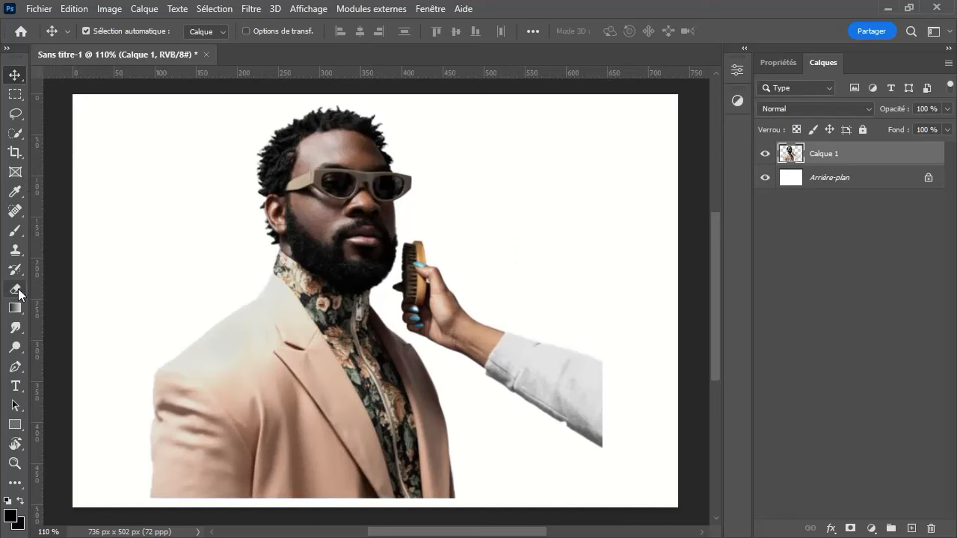
Step: Erase the outstretched arm, hand and brush beside the man using the Eraser enlarged to 123 px
{"action": "left_click", "coordinate": [15, 289]}
{"action": "mouse_move", "coordinate": [493, 342]}
{"action": "left_mouse_down"}
{"action": "mouse_move", "coordinate": [529, 396]}
{"action": "mouse_move", "coordinate": [543, 389]}
{"action": "mouse_move", "coordinate": [581, 411]}
{"action": "mouse_move", "coordinate": [581, 388]}
{"action": "mouse_move", "coordinate": [597, 394]}
{"action": "mouse_move", "coordinate": [594, 353]}
{"action": "mouse_move", "coordinate": [615, 445]}
{"action": "mouse_move", "coordinate": [574, 331]}
{"action": "mouse_move", "coordinate": [558, 369]}
{"action": "left_mouse_up"}
{"action": "right_click", "coordinate": [557, 368]}
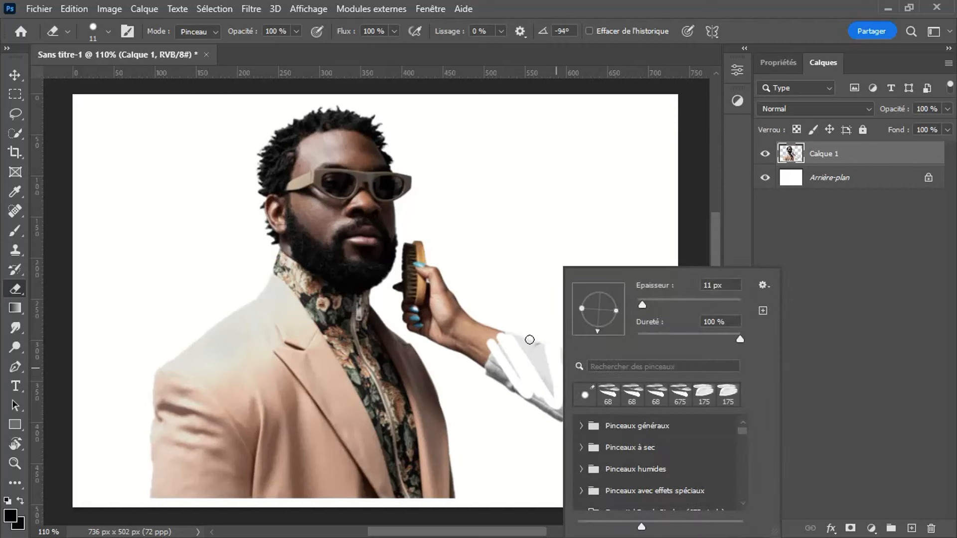
{"action": "left_click_drag", "start_coordinate": [640, 305], "coordinate": [697, 306]}
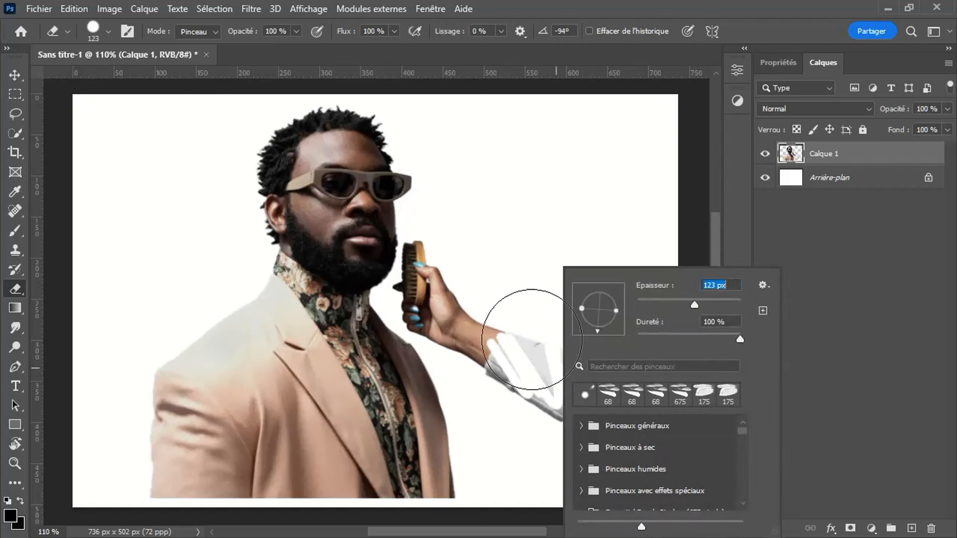
{"action": "left_click", "coordinate": [577, 325]}
{"action": "mouse_move", "coordinate": [577, 325]}
{"action": "left_mouse_down"}
{"action": "mouse_move", "coordinate": [596, 391]}
{"action": "mouse_move", "coordinate": [493, 334]}
{"action": "mouse_move", "coordinate": [462, 307]}
{"action": "mouse_move", "coordinate": [454, 261]}
{"action": "left_mouse_up"}
{"action": "scroll", "coordinate": [455, 274], "scroll_direction": "up", "scroll_amount": 4}
{"action": "left_click", "coordinate": [442, 299]}
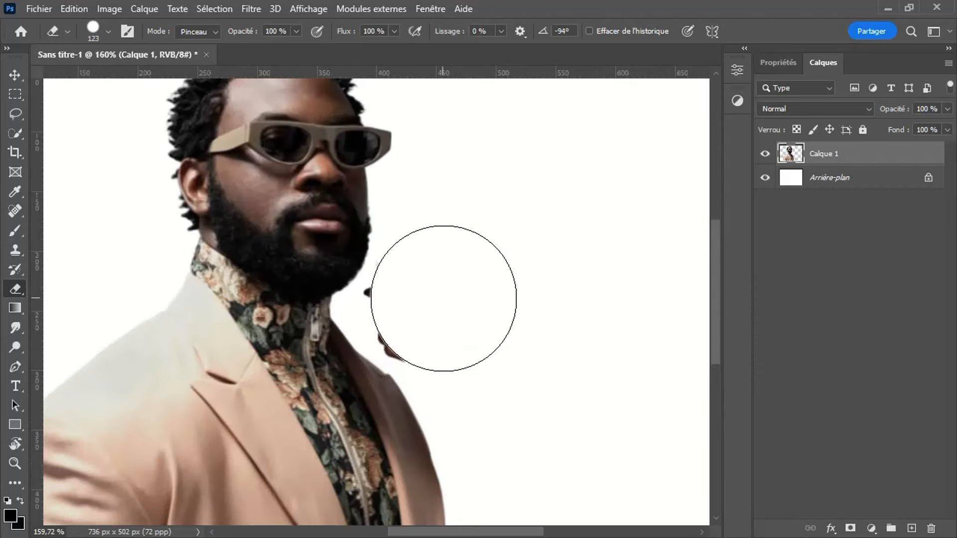
{"action": "left_click_drag", "start_coordinate": [439, 299], "coordinate": [432, 300]}
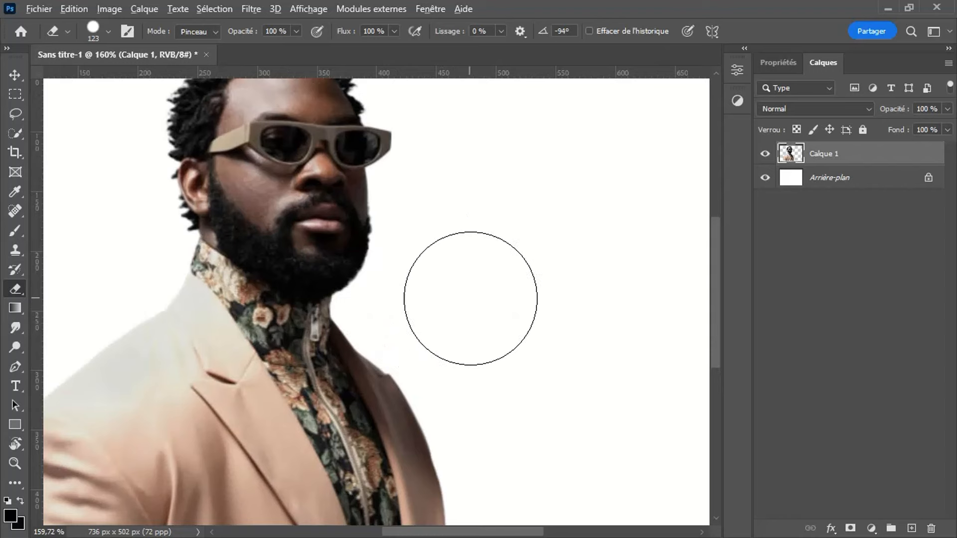
Step: Move the cut-out man slightly to the right on the canvas with the Move tool
{"action": "scroll", "coordinate": [470, 287], "scroll_direction": "down", "scroll_amount": 2}
{"action": "left_click", "coordinate": [15, 75]}
{"action": "scroll", "coordinate": [314, 219], "scroll_direction": "down", "scroll_amount": 2}
{"action": "left_click_drag", "start_coordinate": [421, 144], "coordinate": [377, 212]}
{"action": "scroll", "coordinate": [377, 212], "scroll_direction": "down", "scroll_amount": 1}
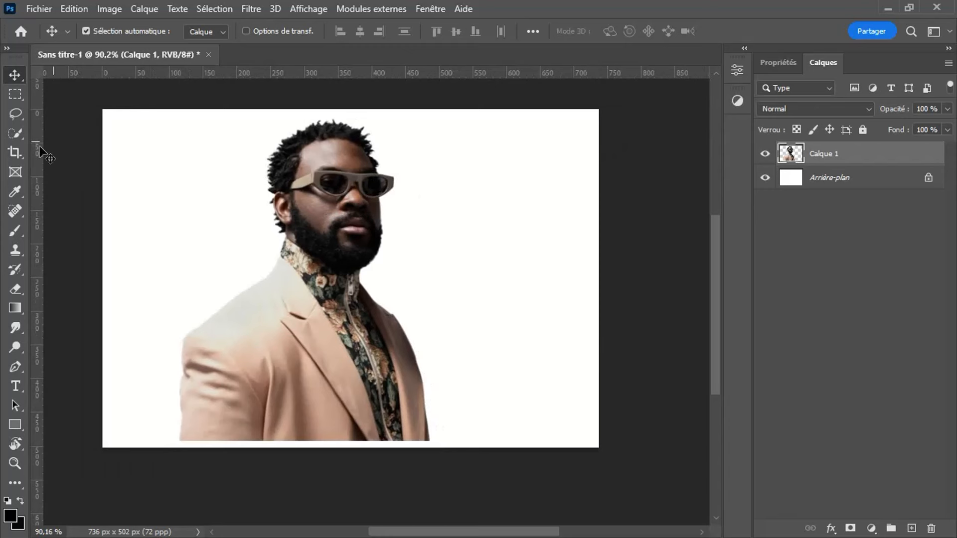
Step: Crop both sides of the canvas around the man to 401 x 502 px and lower him to the bottom edge
{"action": "left_click", "coordinate": [15, 152]}
{"action": "left_click_drag", "start_coordinate": [105, 278], "coordinate": [135, 277]}
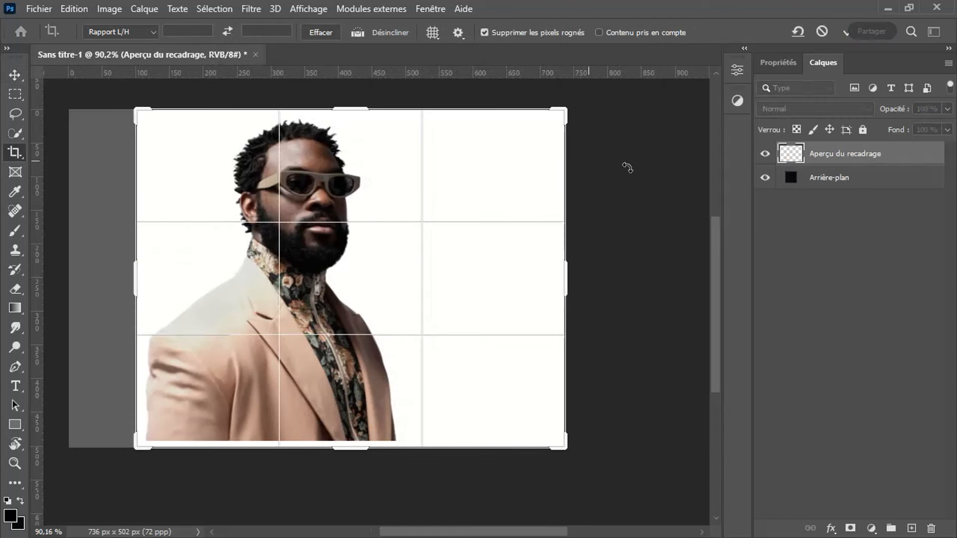
{"action": "left_click_drag", "start_coordinate": [569, 285], "coordinate": [488, 284]}
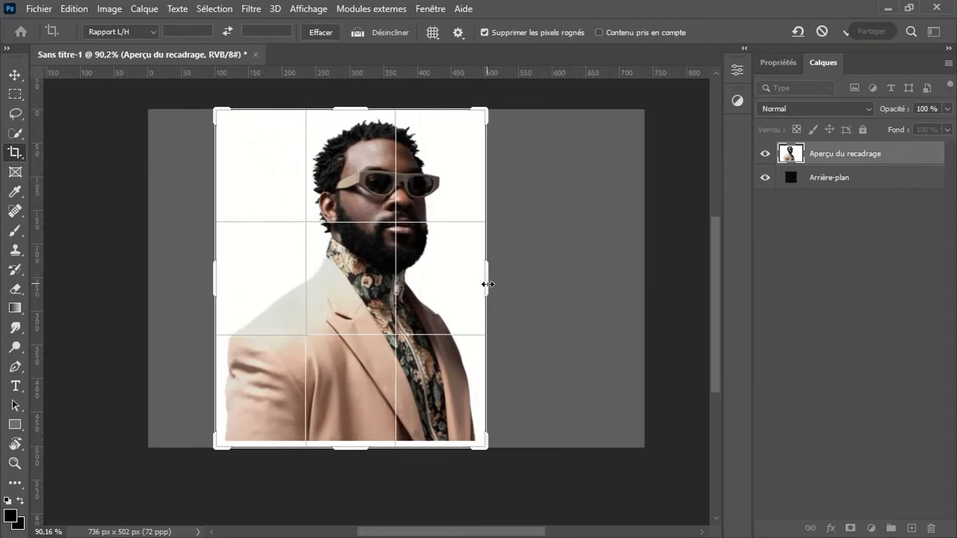
{"action": "left_click", "coordinate": [15, 75]}
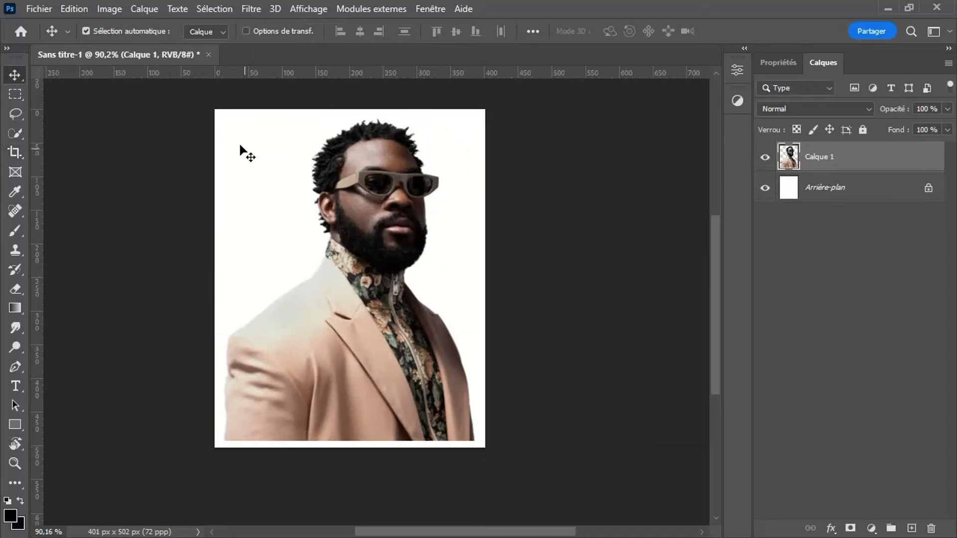
{"action": "left_click_drag", "start_coordinate": [362, 235], "coordinate": [362, 240]}
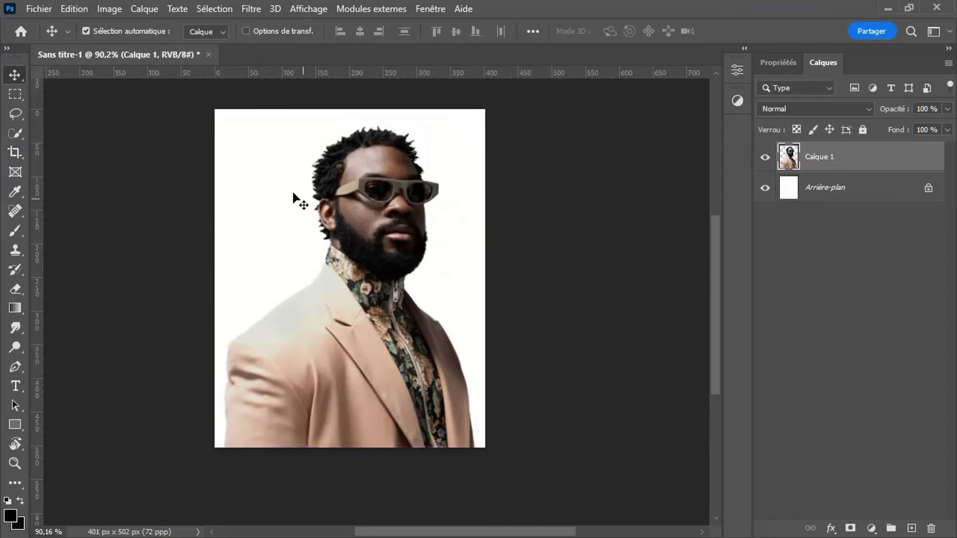
Step: Export the 401 x 502 px portrait with its white background to the desktop as the PNG file Sans titre-2
{"action": "left_click", "coordinate": [39, 8]}
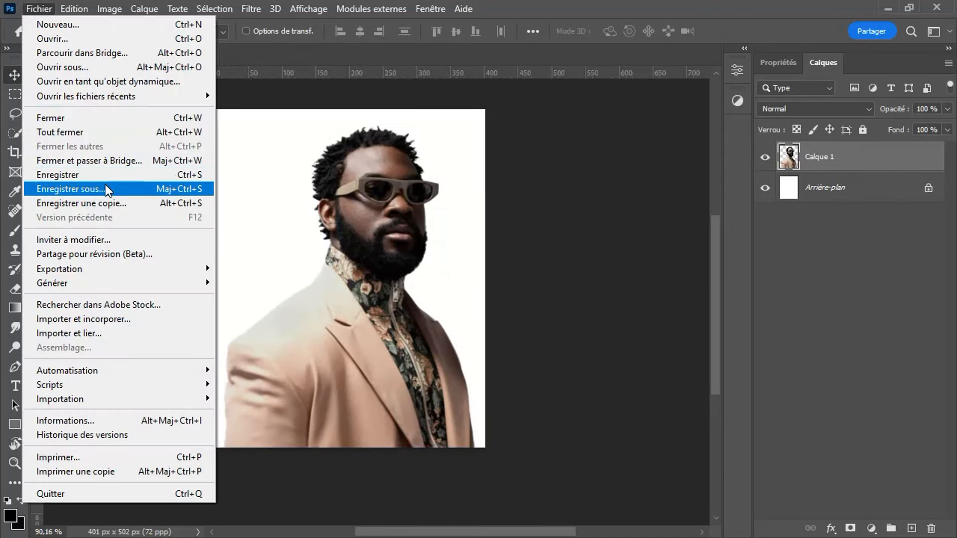
{"action": "left_click", "coordinate": [110, 189]}
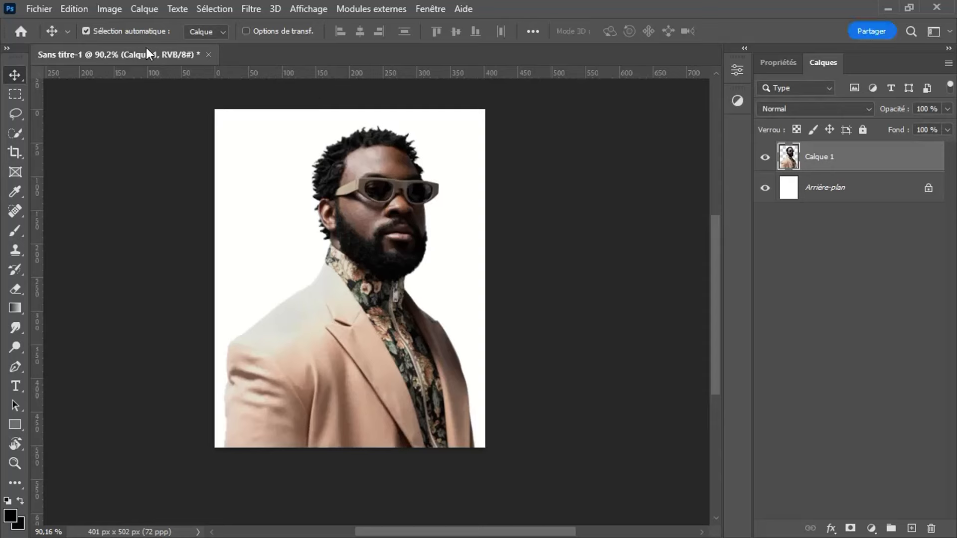
{"action": "left_click", "coordinate": [50, 8]}
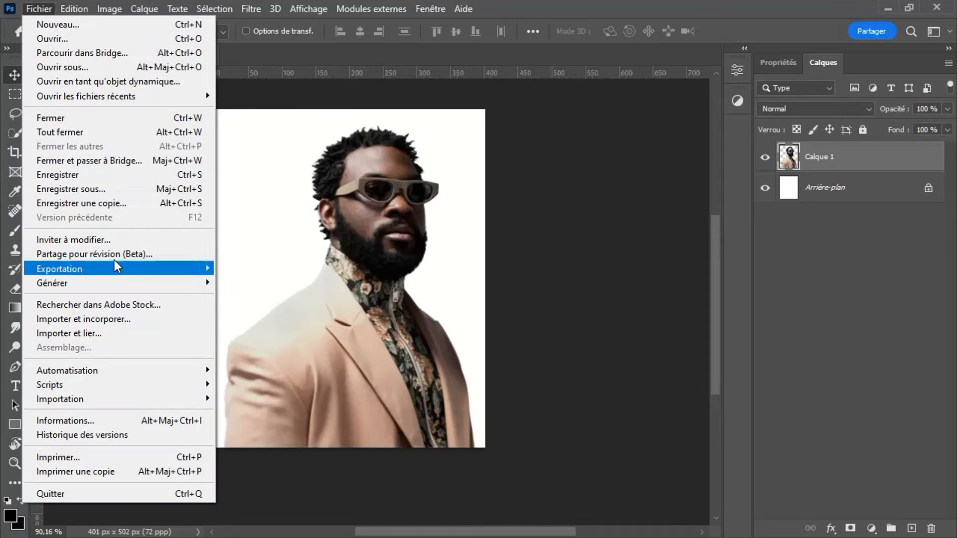
{"action": "mouse_move", "coordinate": [131, 270]}
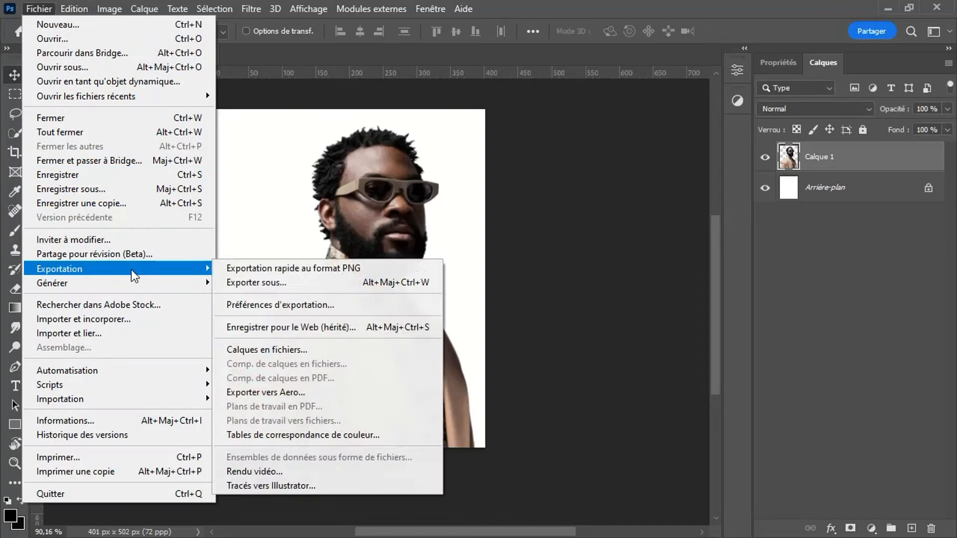
{"action": "left_click", "coordinate": [267, 283]}
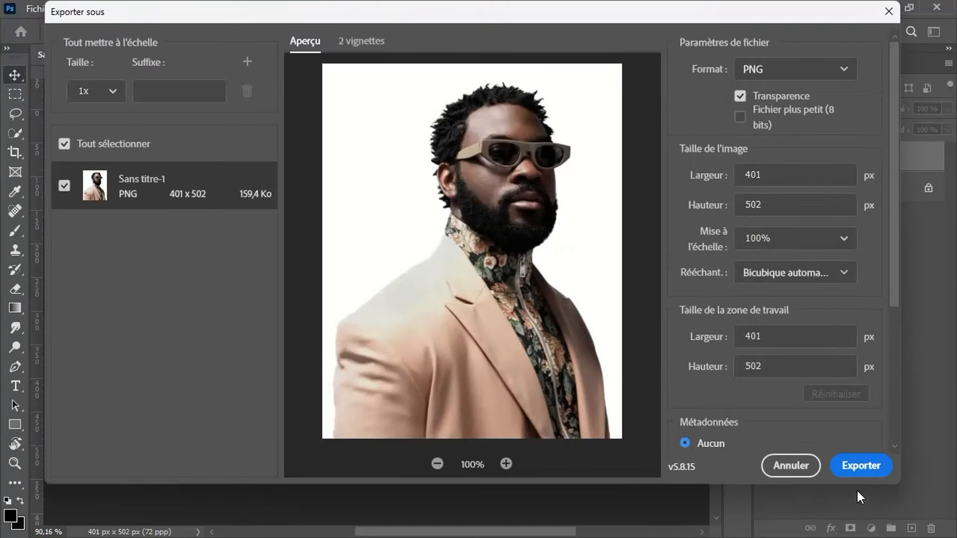
{"action": "left_click", "coordinate": [859, 470]}
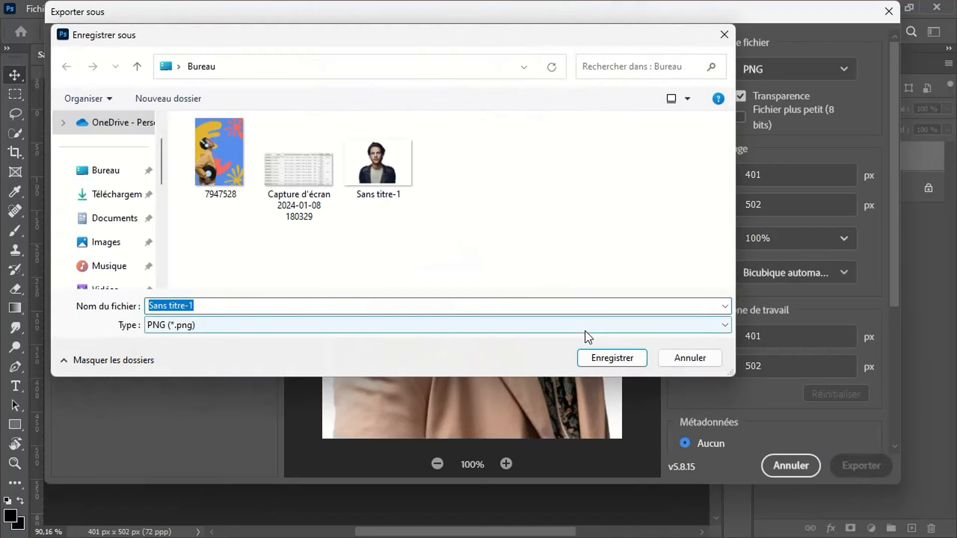
{"action": "left_click", "coordinate": [614, 360]}
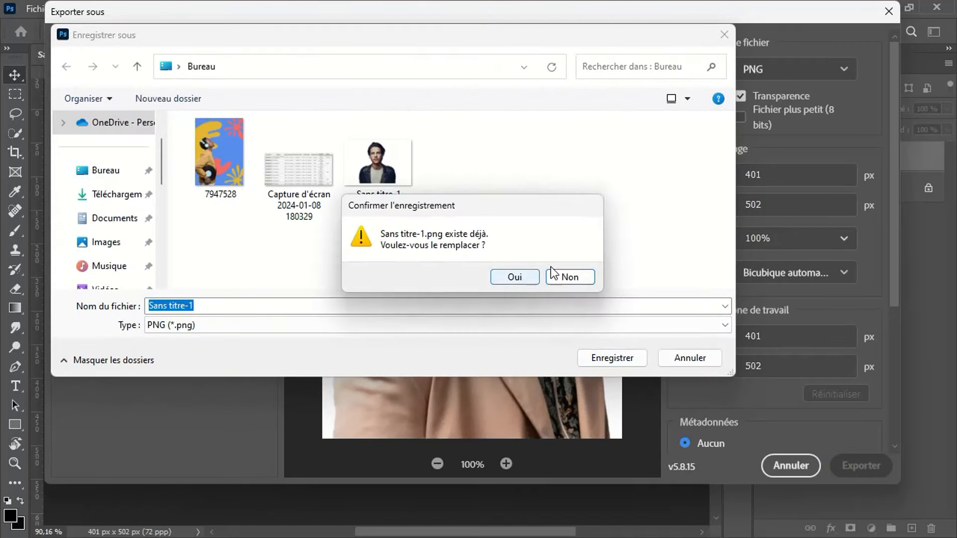
{"action": "left_click", "coordinate": [591, 277]}
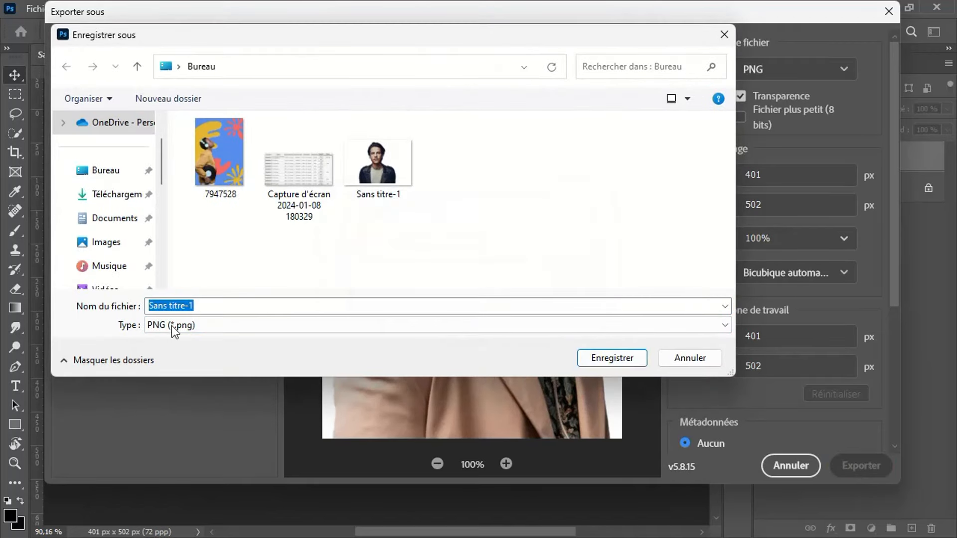
{"action": "left_click", "coordinate": [214, 302]}
{"action": "key", "text": "BackSpace"}
{"action": "type", "text": "2"}
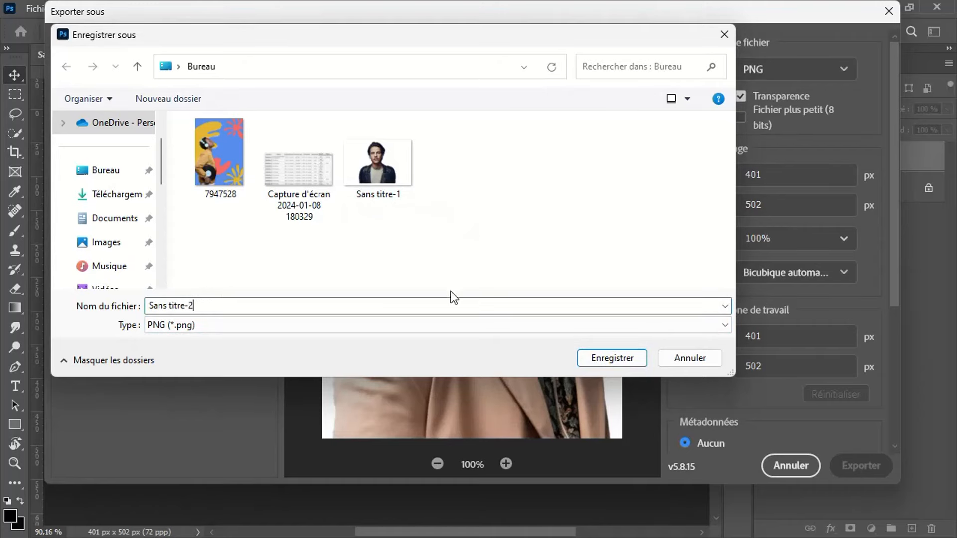
{"action": "left_click", "coordinate": [632, 358]}
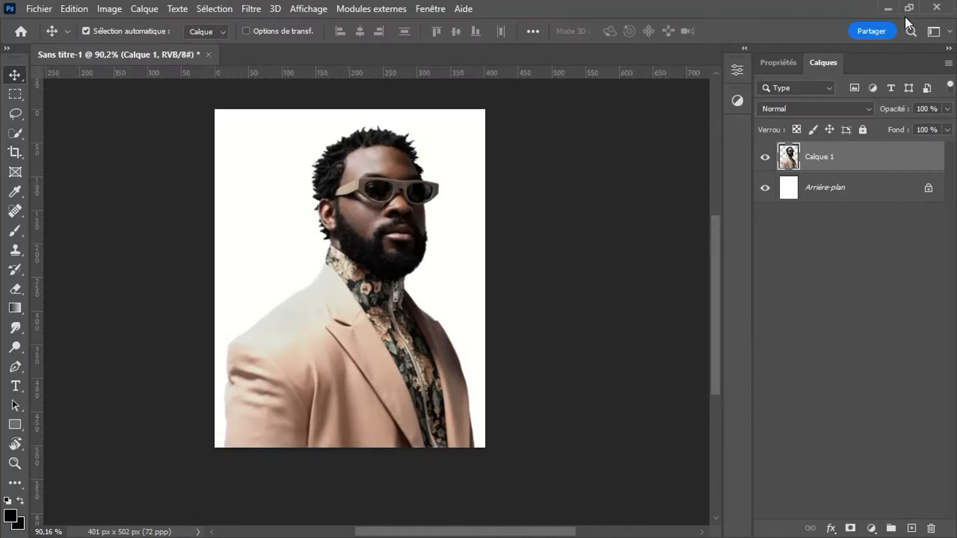
Step: Switch to Adobe XD, place Sans titre-2 on the pasteboard below the other portraits and inspect its background up close
{"action": "left_click", "coordinate": [892, 9]}
{"action": "left_click_drag", "start_coordinate": [713, 515], "coordinate": [521, 438]}
{"action": "scroll", "coordinate": [544, 430], "scroll_direction": "up", "scroll_amount": 2}
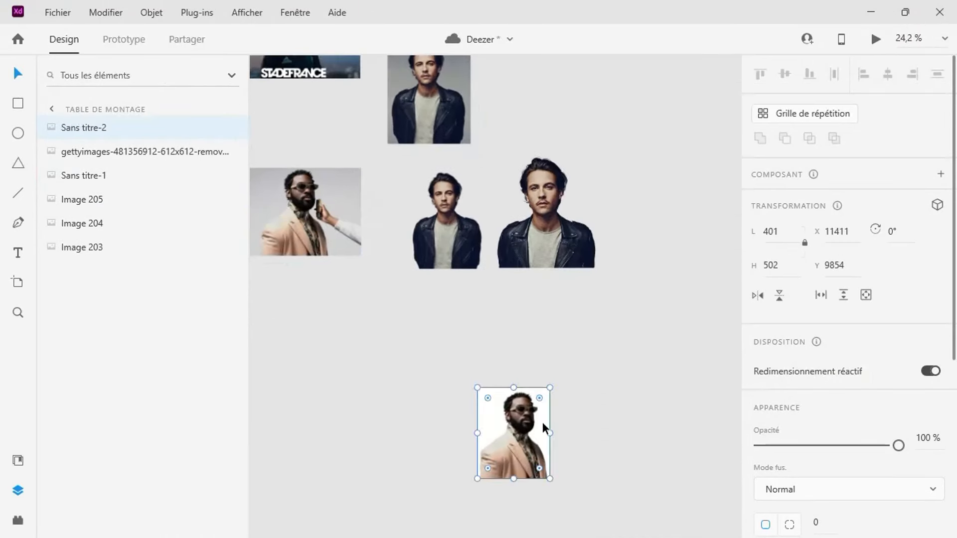
{"action": "scroll", "coordinate": [543, 430], "scroll_direction": "up", "scroll_amount": 5}
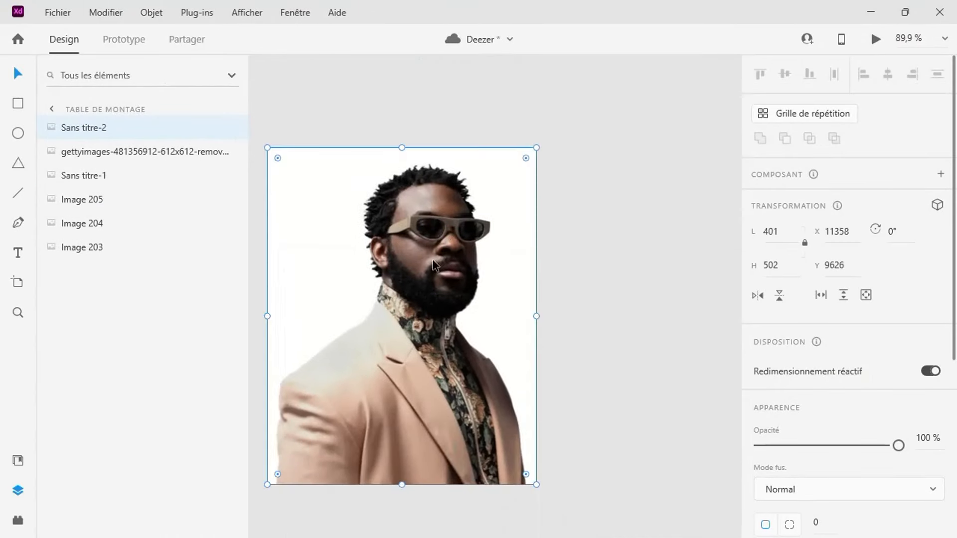
{"action": "scroll", "coordinate": [441, 254], "scroll_direction": "down", "scroll_amount": 6}
{"action": "left_click_drag", "start_coordinate": [441, 254], "coordinate": [492, 303]}
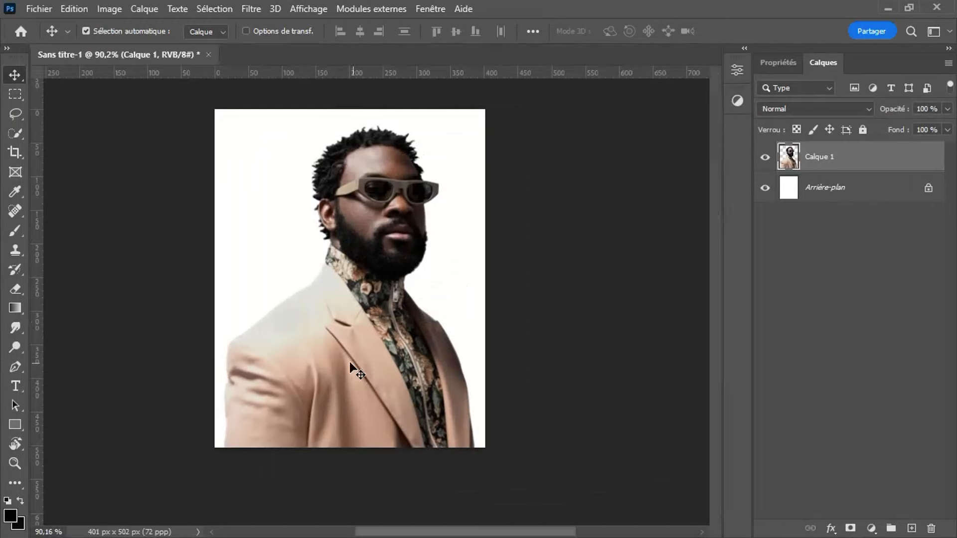
Step: Hide the white Arrière-plan layer in Photoshop and export the cut-out to the desktop as the transparent PNG file Sans titre-3
{"action": "left_click", "coordinate": [766, 189]}
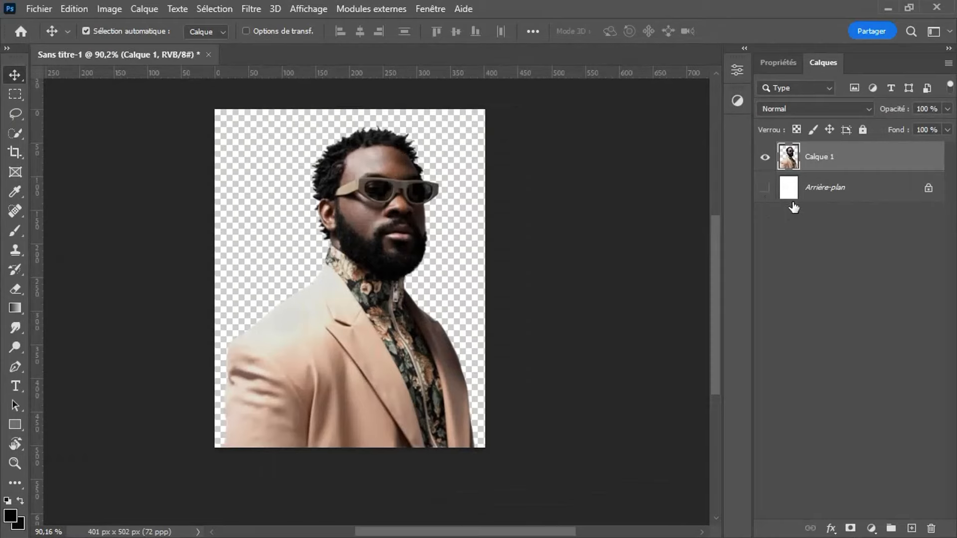
{"action": "left_click", "coordinate": [39, 10]}
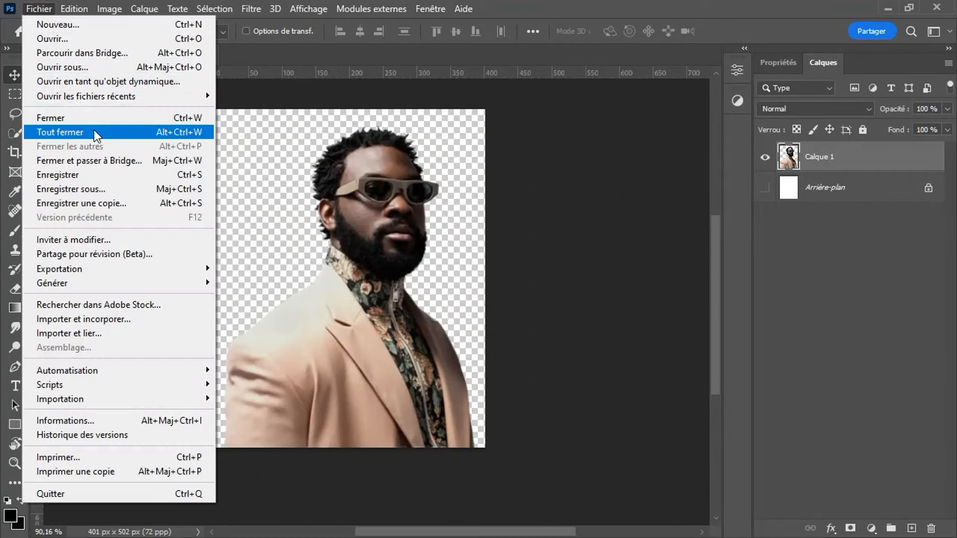
{"action": "mouse_move", "coordinate": [104, 276]}
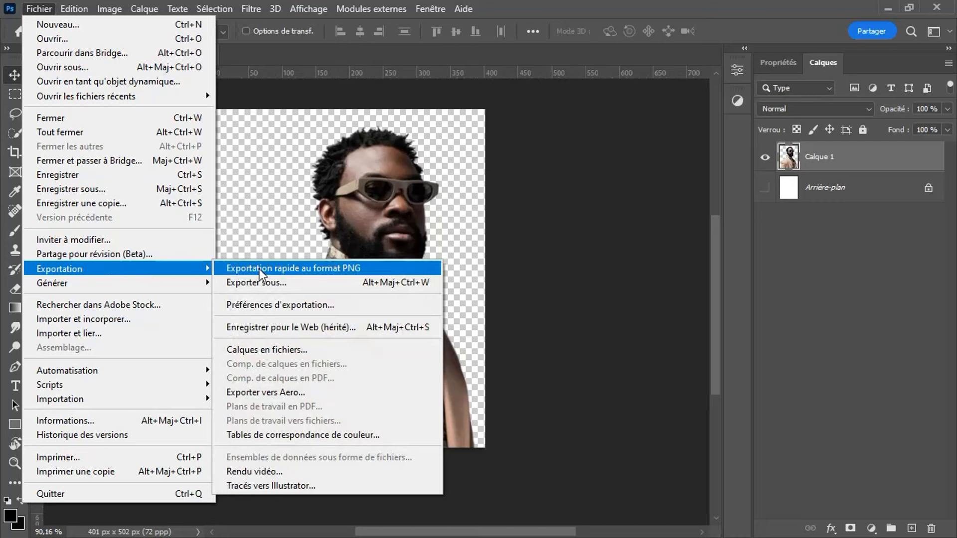
{"action": "left_click", "coordinate": [315, 282]}
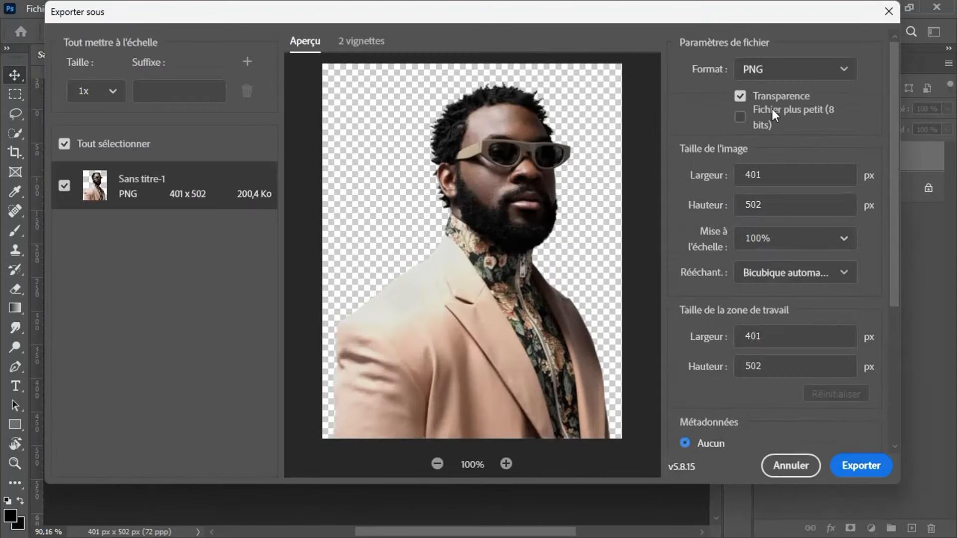
{"action": "left_click", "coordinate": [847, 456]}
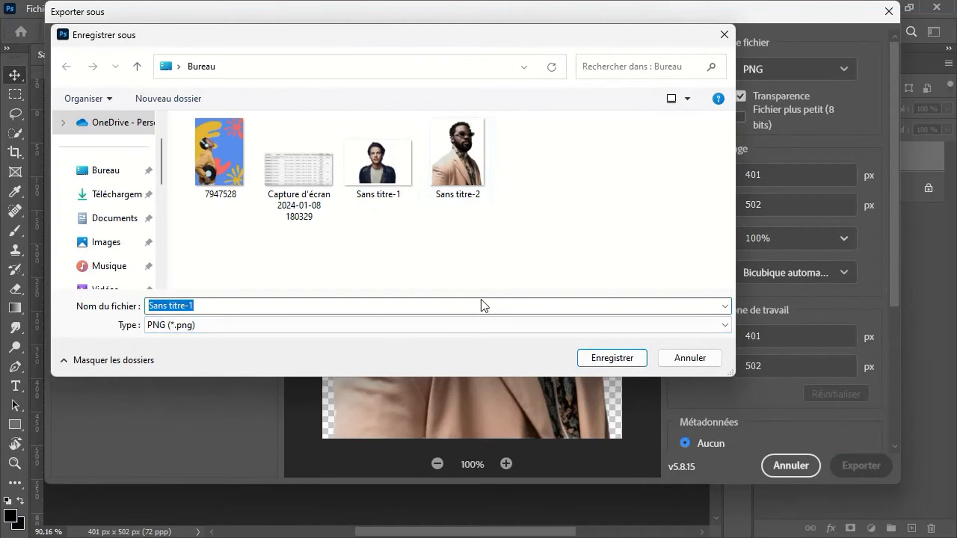
{"action": "left_click", "coordinate": [500, 306]}
{"action": "key", "text": "shift+Left"}
{"action": "left_click", "coordinate": [623, 363]}
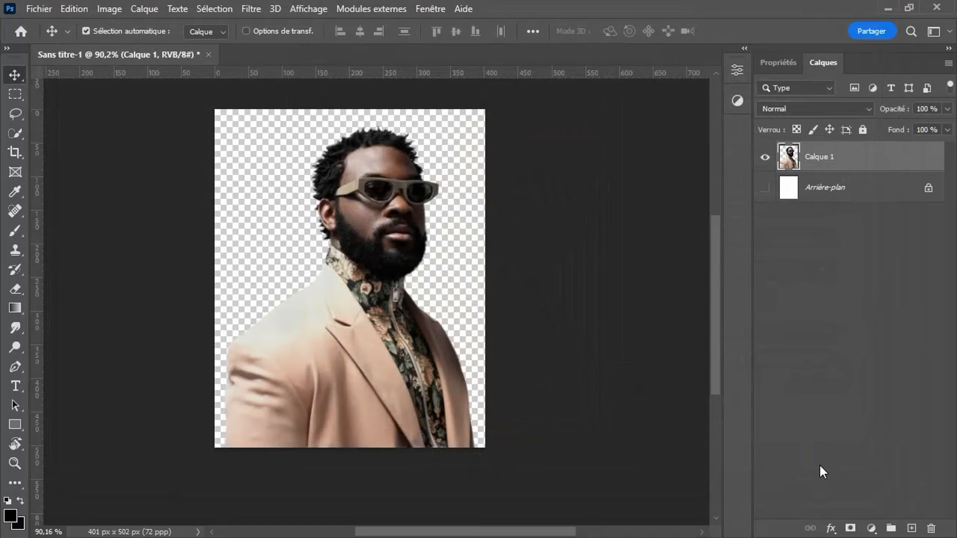
Step: Switch to Adobe XD, place Sans titre-3 on the pasteboard and overlap it with the larger leather-jacket cut-out to check its transparency
{"action": "left_click", "coordinate": [888, 9]}
{"action": "left_click_drag", "start_coordinate": [788, 471], "coordinate": [585, 338]}
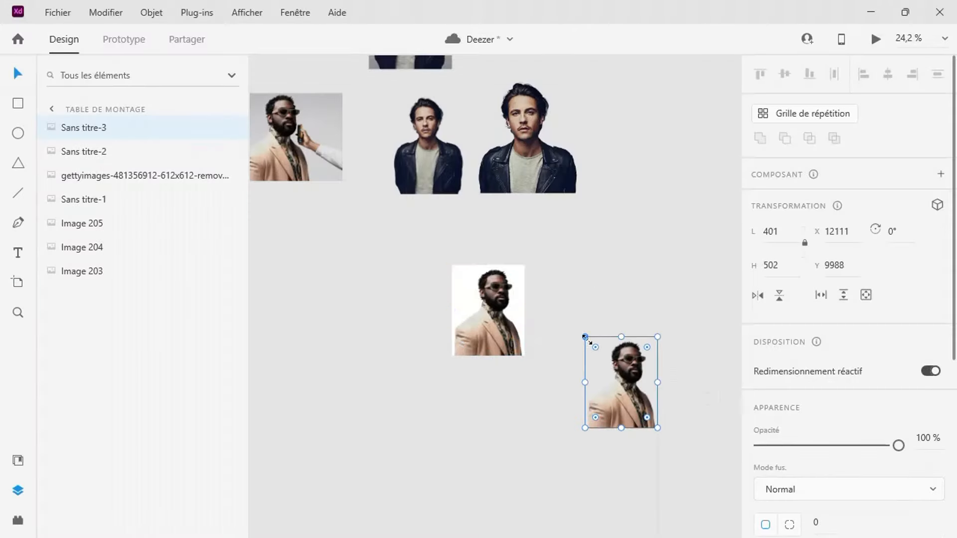
{"action": "left_click_drag", "start_coordinate": [636, 399], "coordinate": [559, 182]}
{"action": "scroll", "coordinate": [558, 182], "scroll_direction": "up", "scroll_amount": 5}
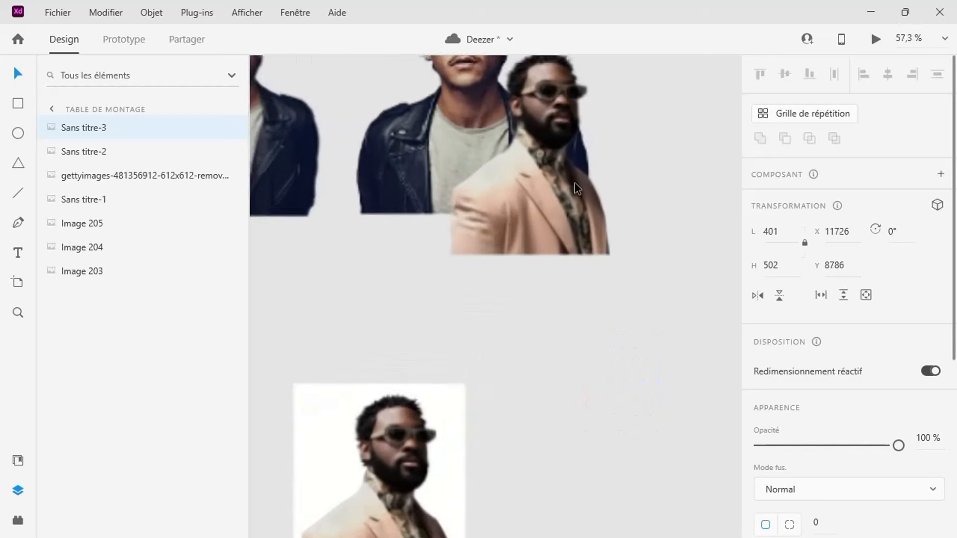
{"action": "left_click_drag", "start_coordinate": [483, 222], "coordinate": [448, 218]}
Step: Move the transparent cut-out of the man in sunglasses into the row beside the larger leather-jacket cut-out
{"action": "scroll", "coordinate": [516, 277], "scroll_direction": "down", "scroll_amount": 5}
{"action": "left_click_drag", "start_coordinate": [555, 324], "coordinate": [565, 377]}
{"action": "left_click_drag", "start_coordinate": [525, 284], "coordinate": [691, 231]}
{"action": "scroll", "coordinate": [672, 270], "scroll_direction": "down", "scroll_amount": 2}
{"action": "left_click_drag", "start_coordinate": [641, 313], "coordinate": [604, 318]}
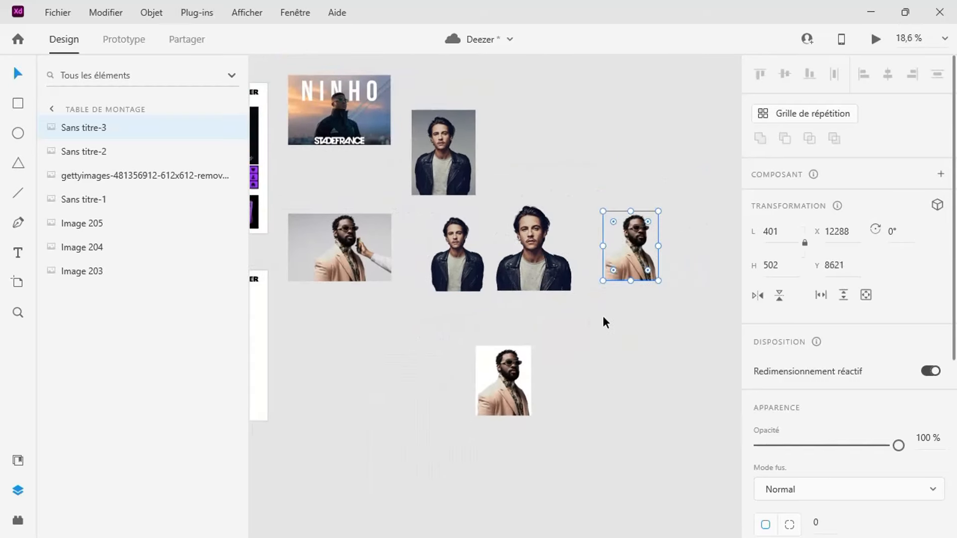